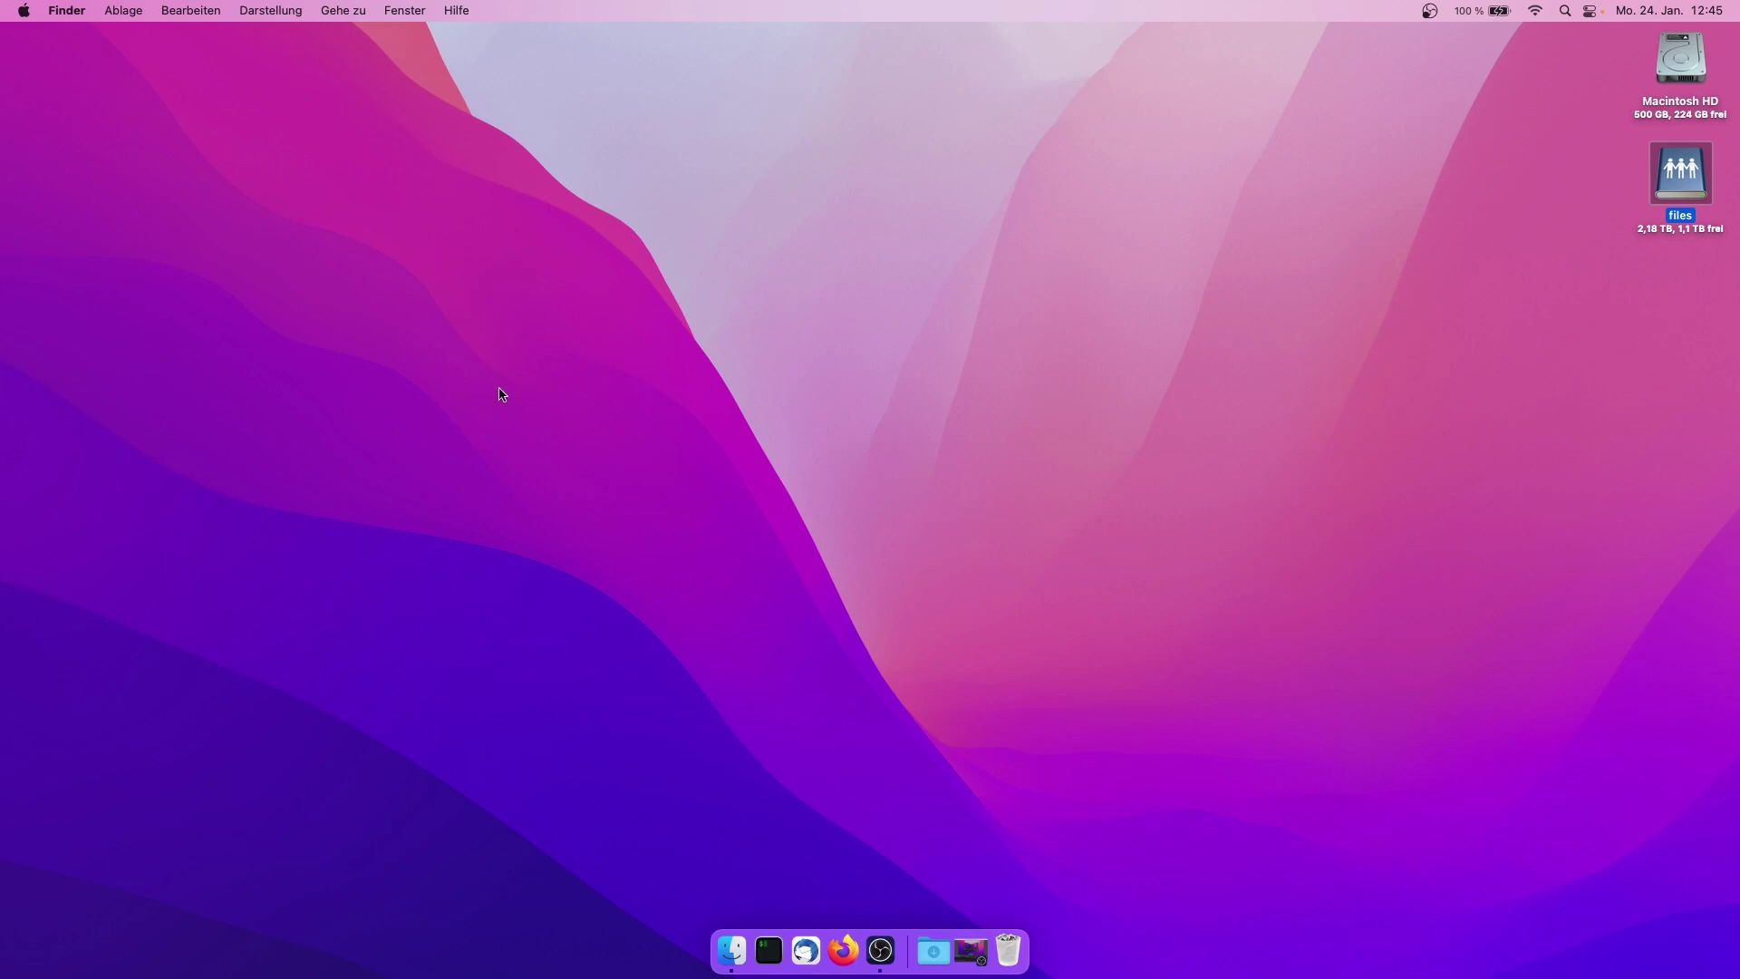
Switch to Firefox and open the pgadmin.org website
{"action": "left_click", "coordinate": [843, 950]}
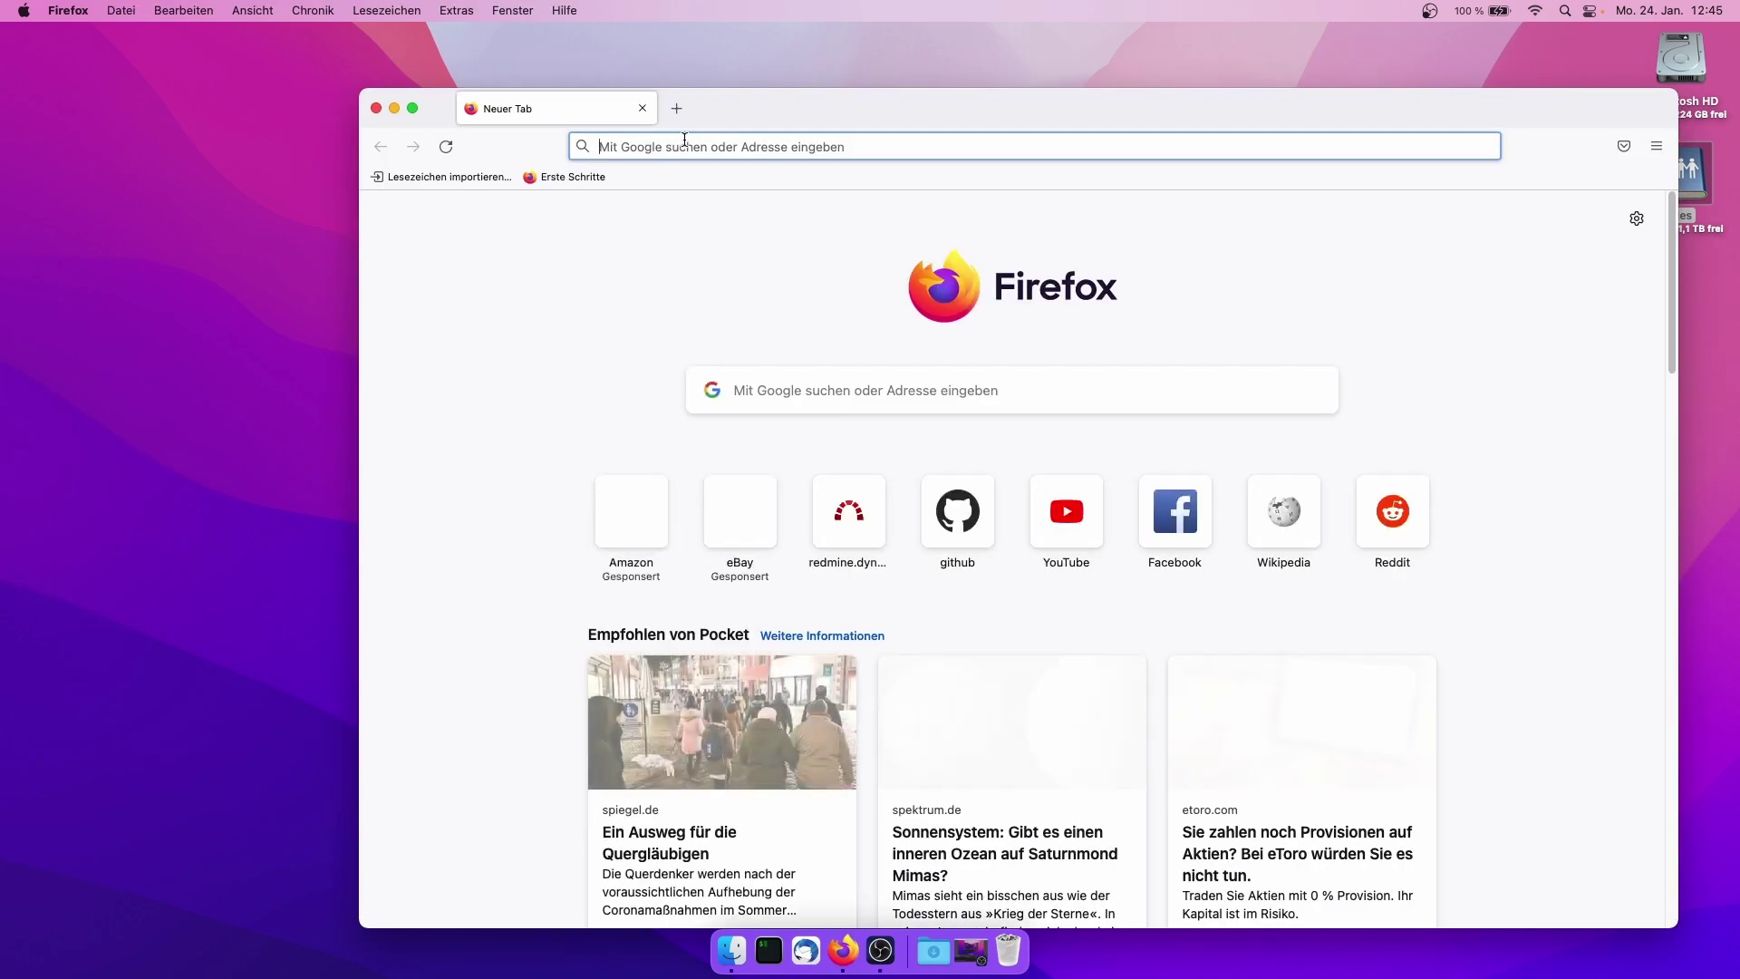
{"action": "left_click", "coordinate": [691, 144]}
{"action": "type", "text": "pgadmin"}
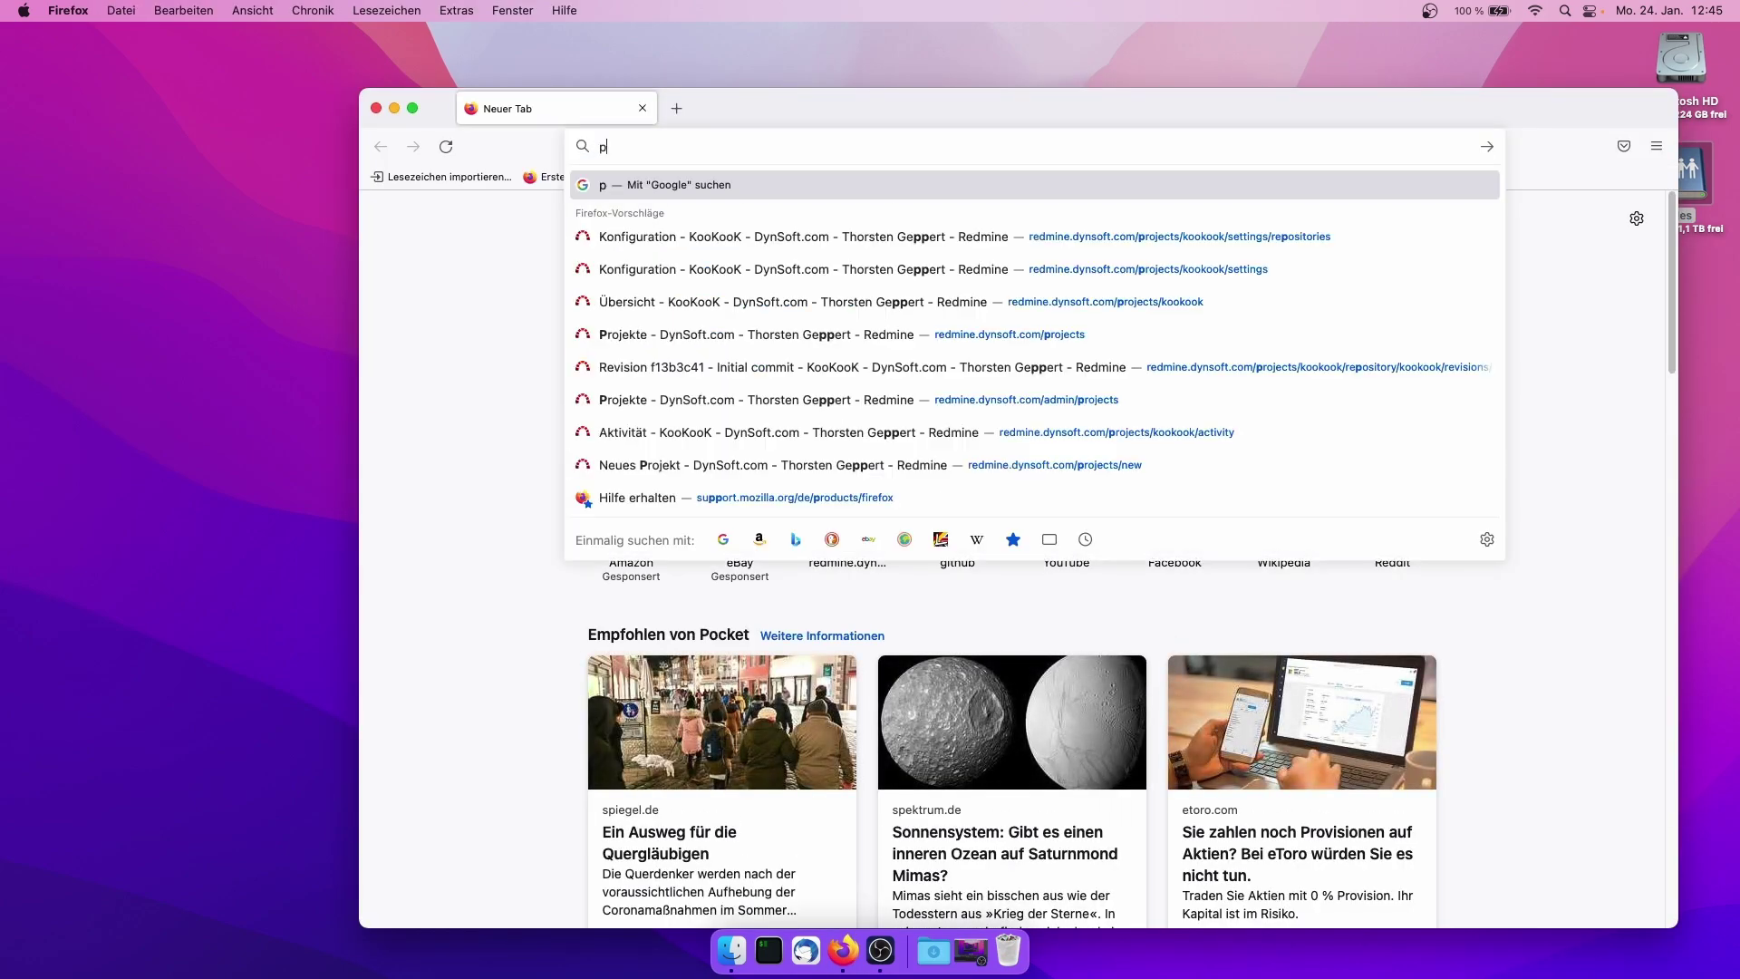
{"action": "type", "text": ".org"}
{"action": "key", "text": "Return"}
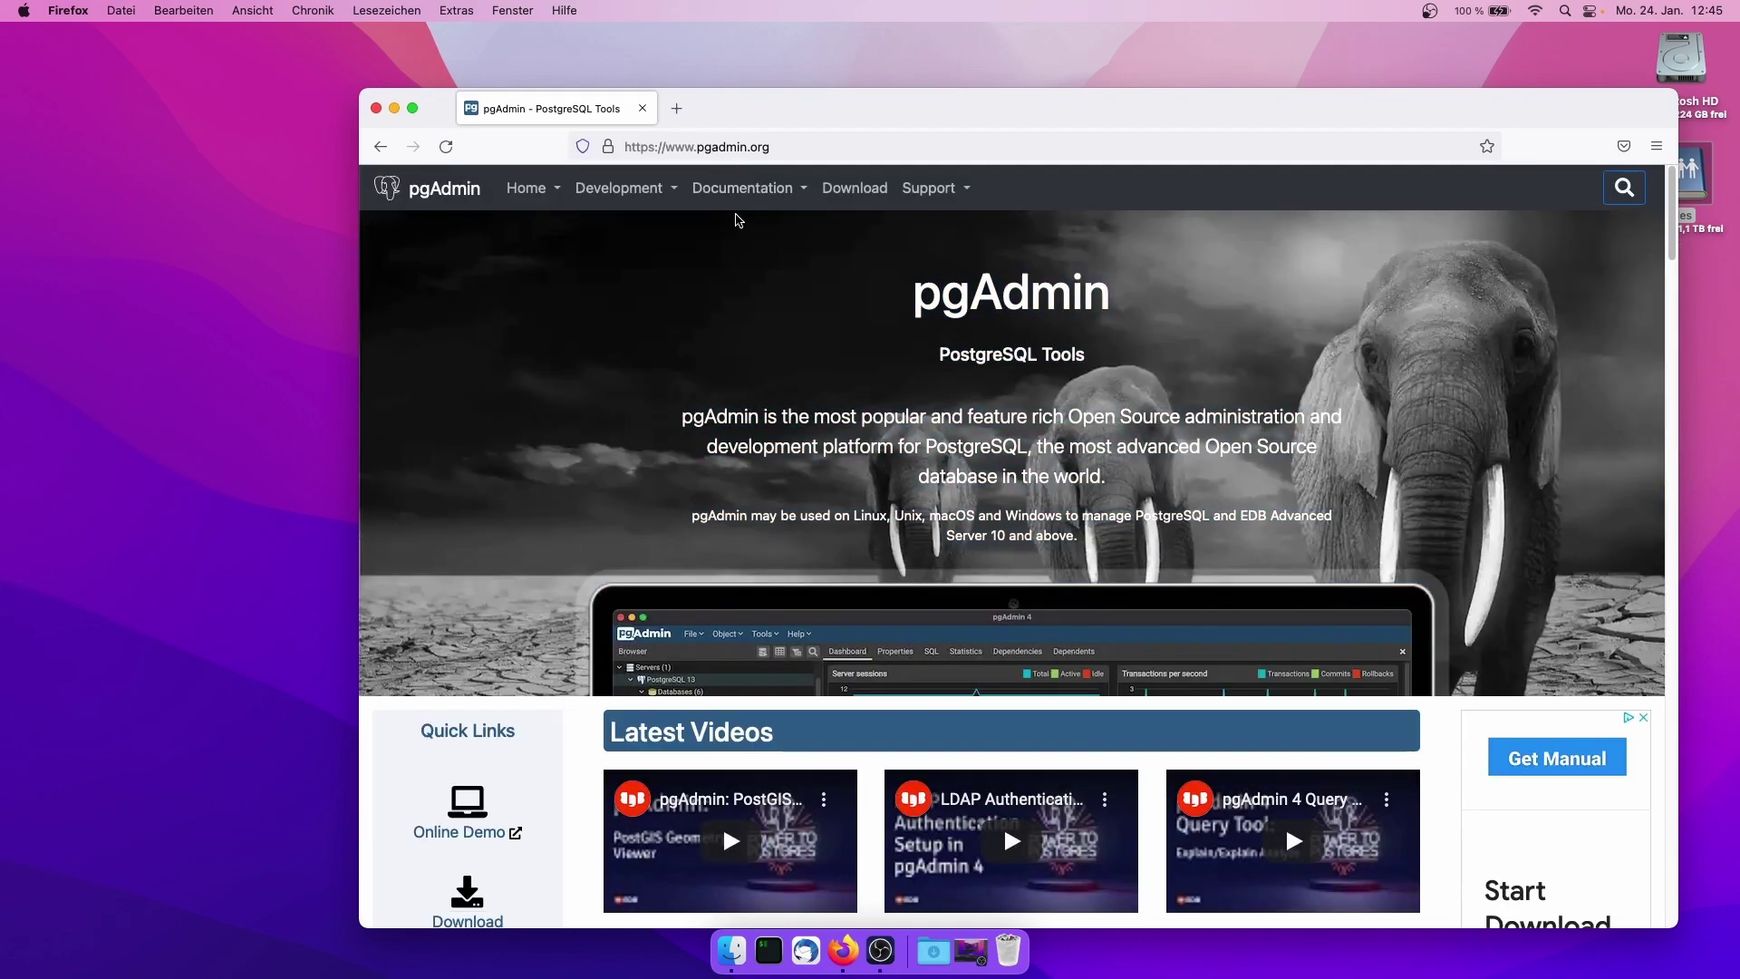
Go to the pgAdmin 4 macOS downloads and open the file listing for pgAdmin 4 v6.4
{"action": "left_click", "coordinate": [854, 190]}
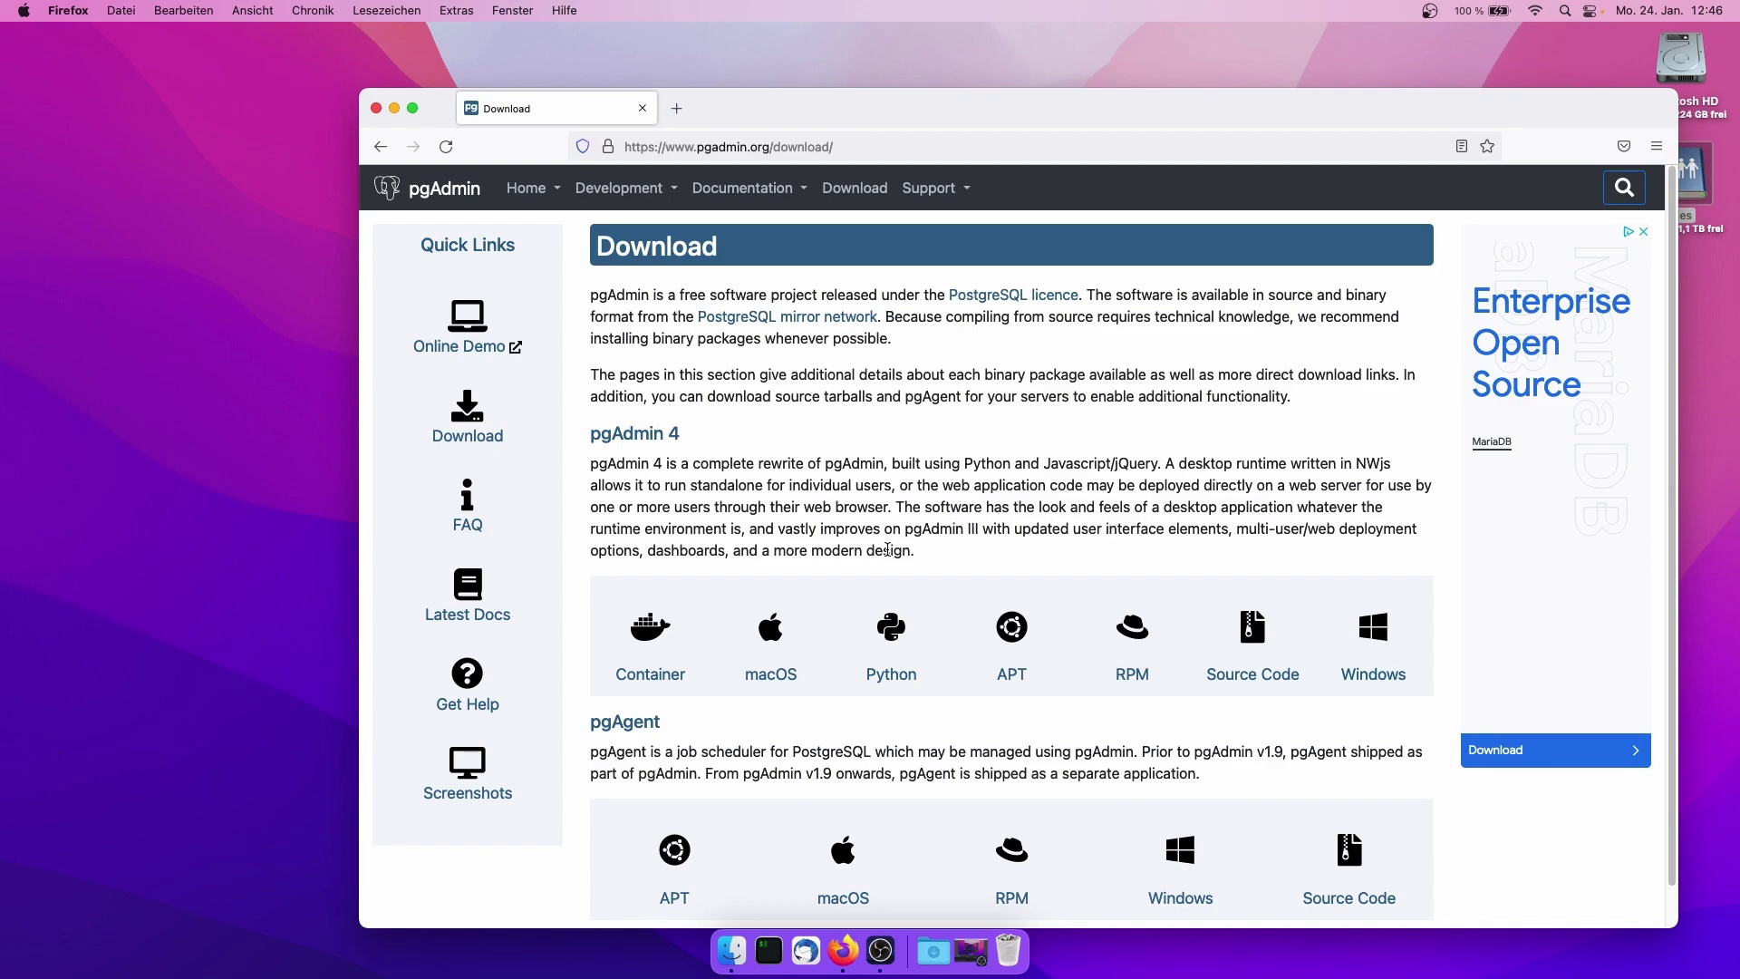
{"action": "left_click", "coordinate": [771, 627]}
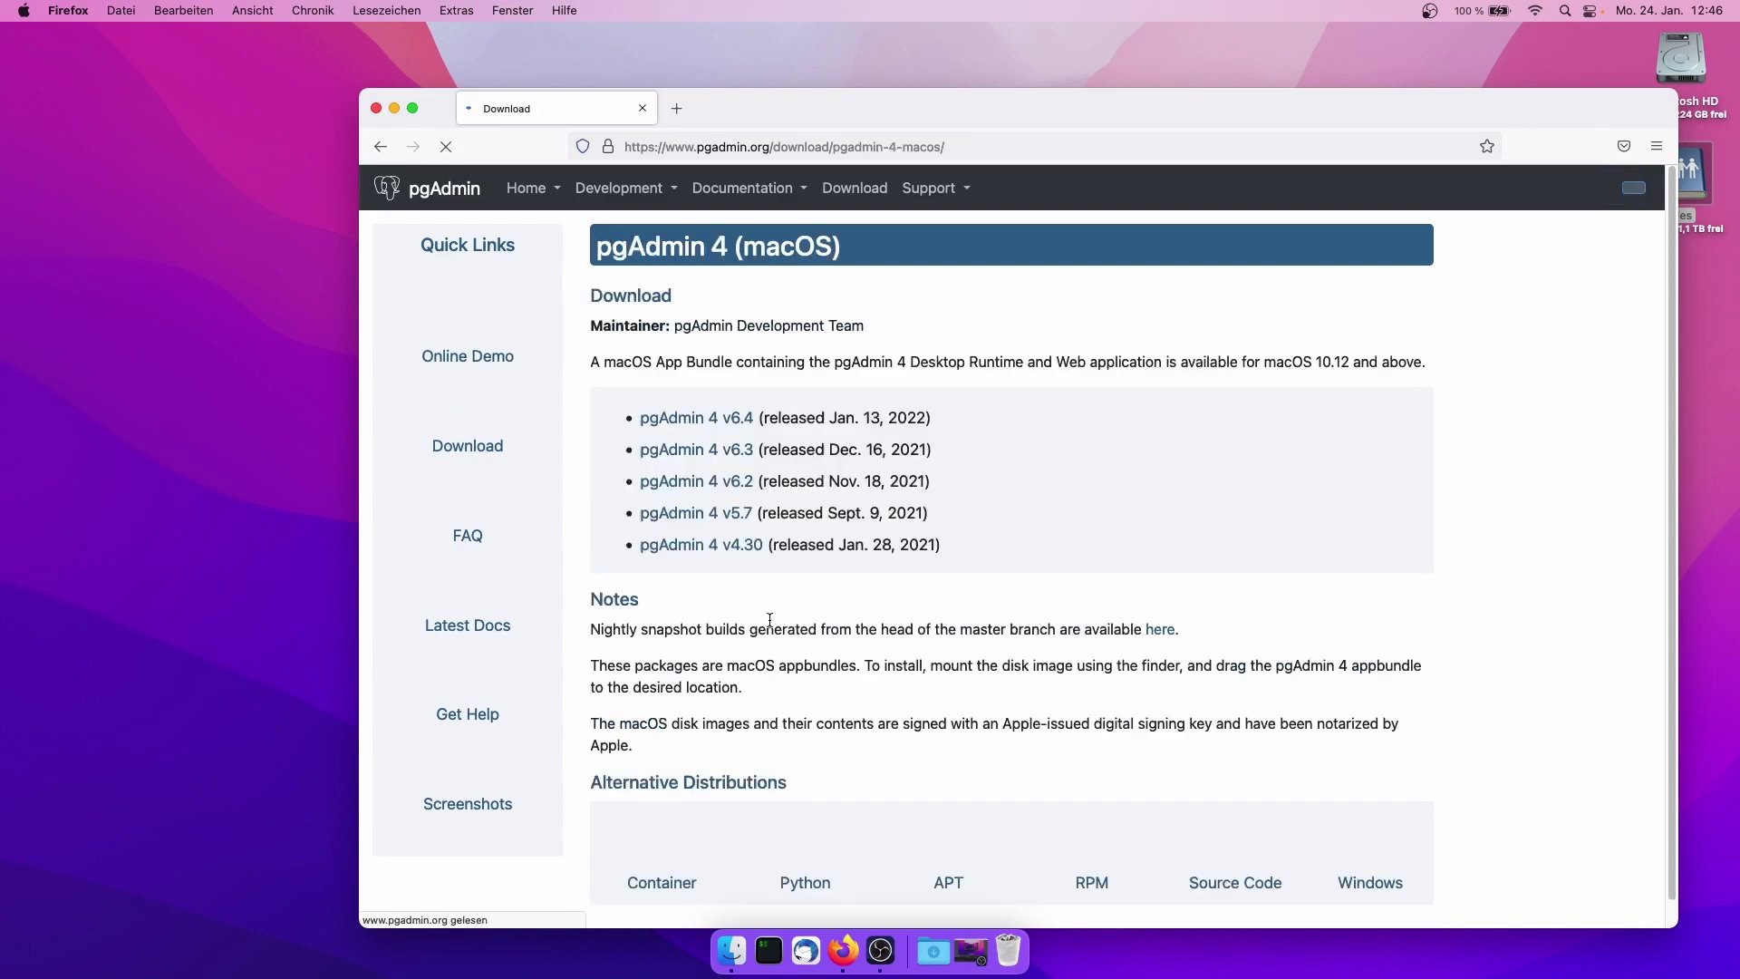
{"action": "left_click", "coordinate": [729, 420]}
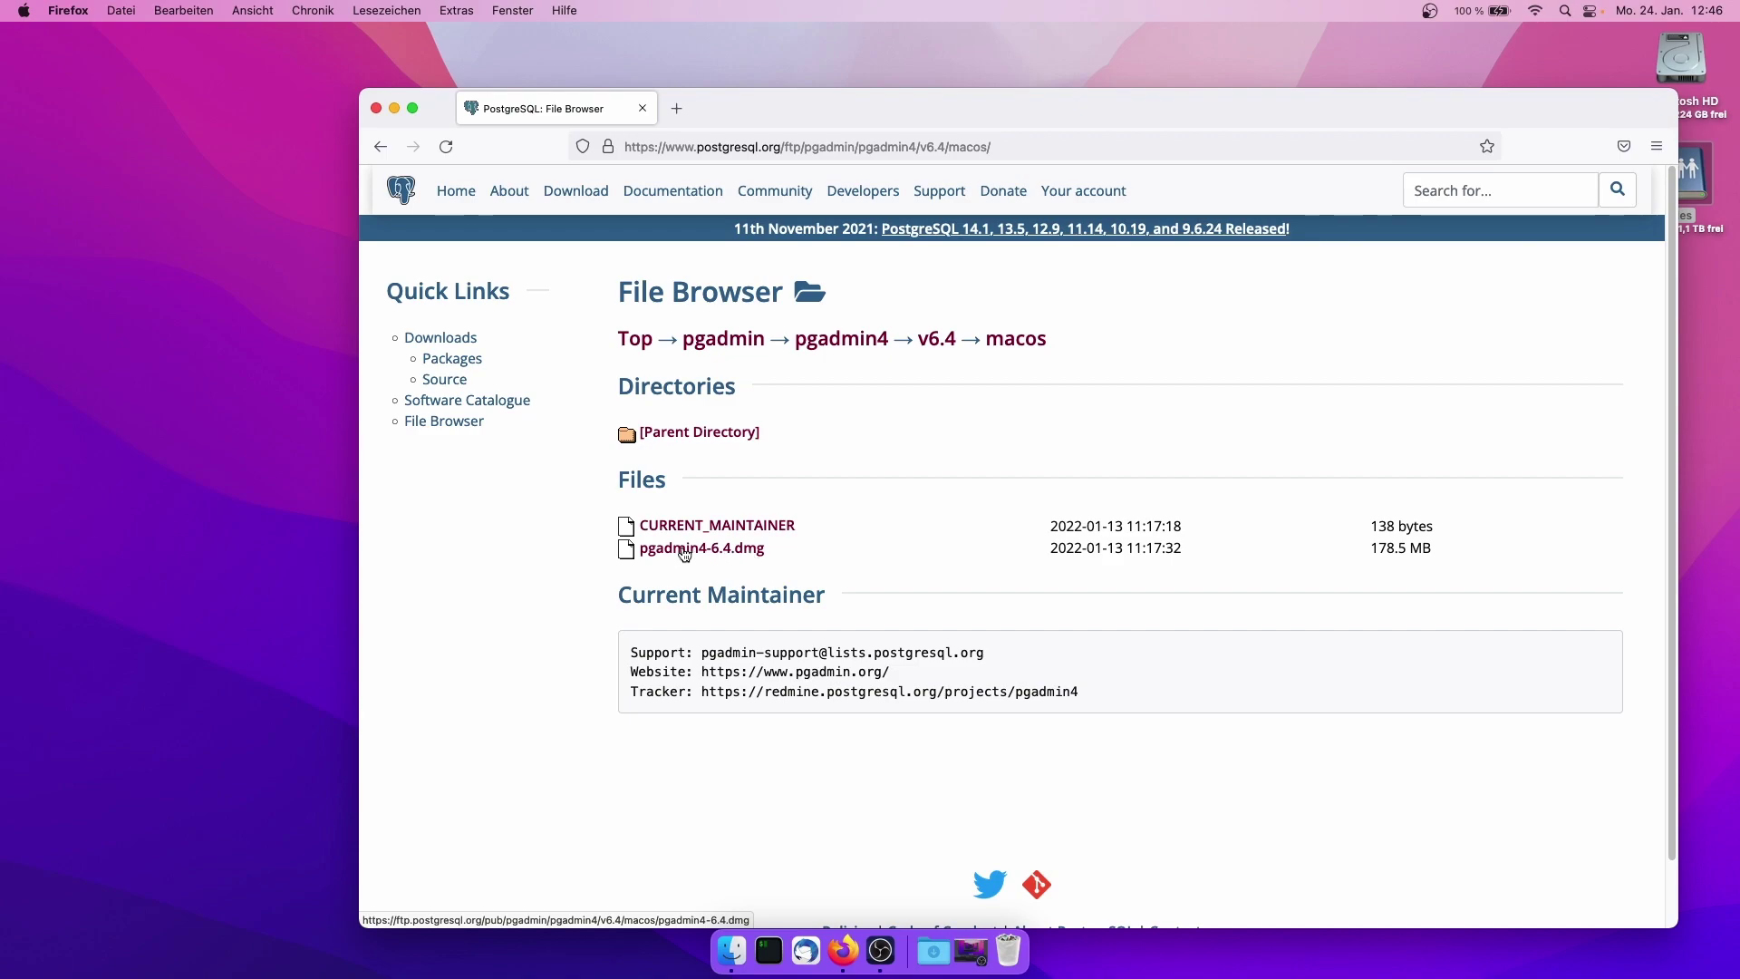
Download pgadmin4-6.4.dmg, choosing to save the file
{"action": "left_click", "coordinate": [717, 551]}
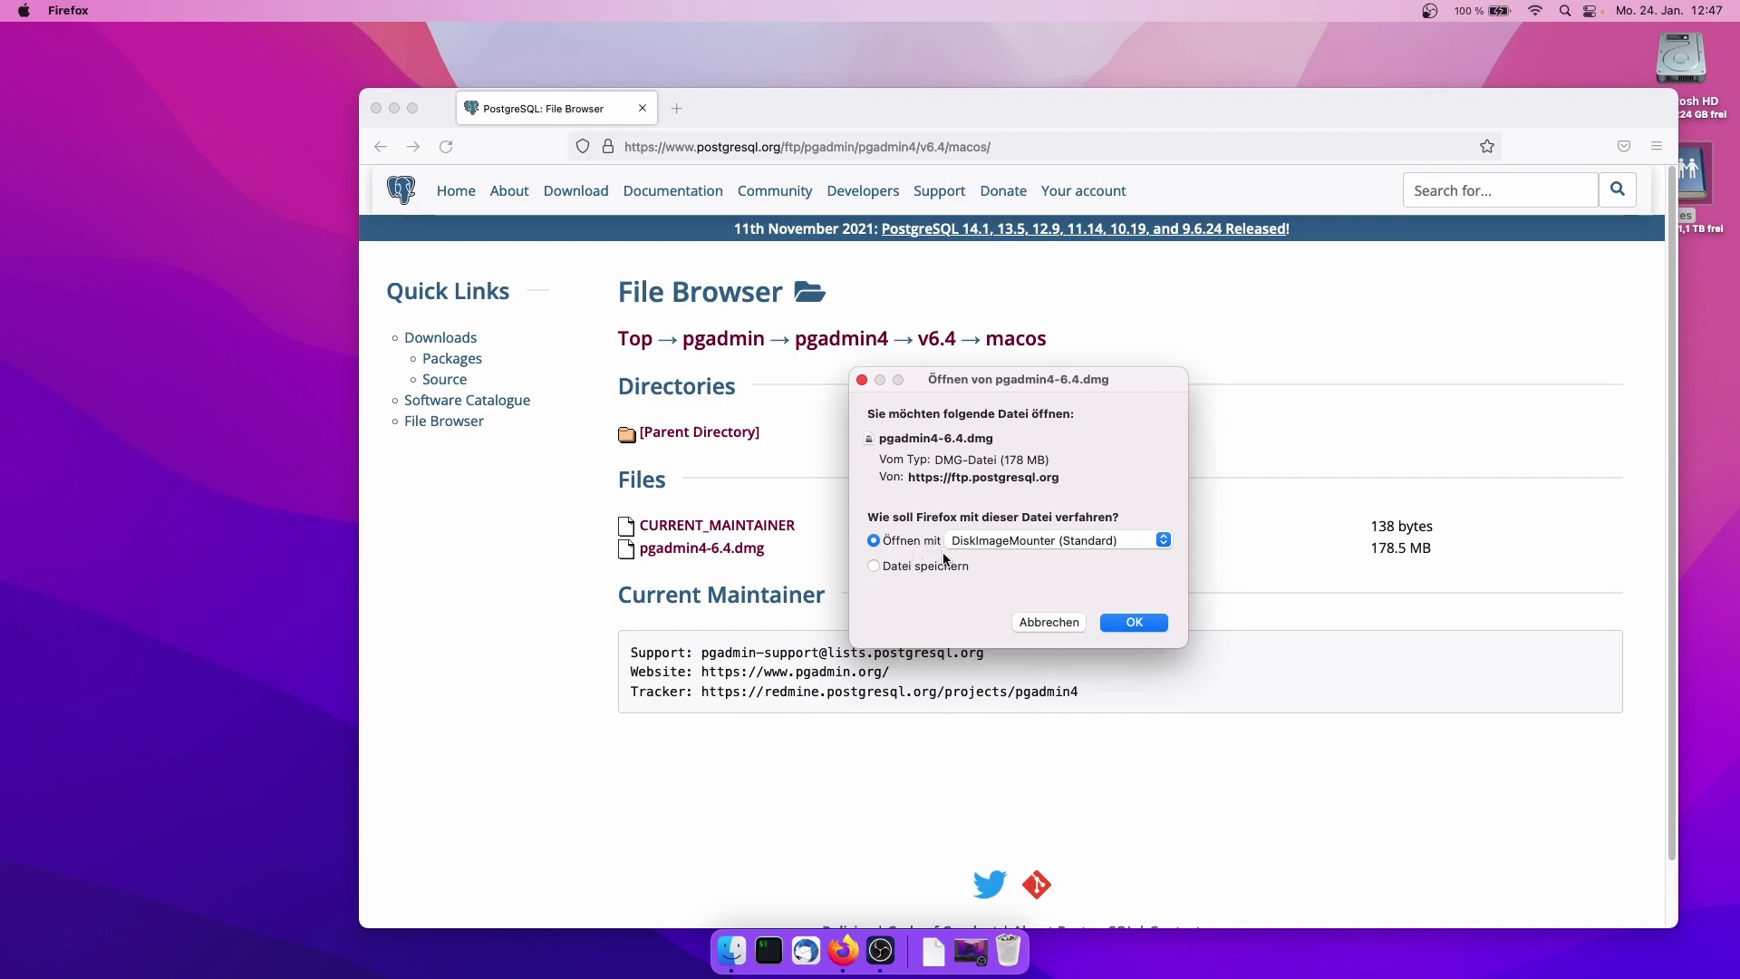
{"action": "left_click", "coordinate": [932, 571]}
{"action": "left_click", "coordinate": [1151, 623]}
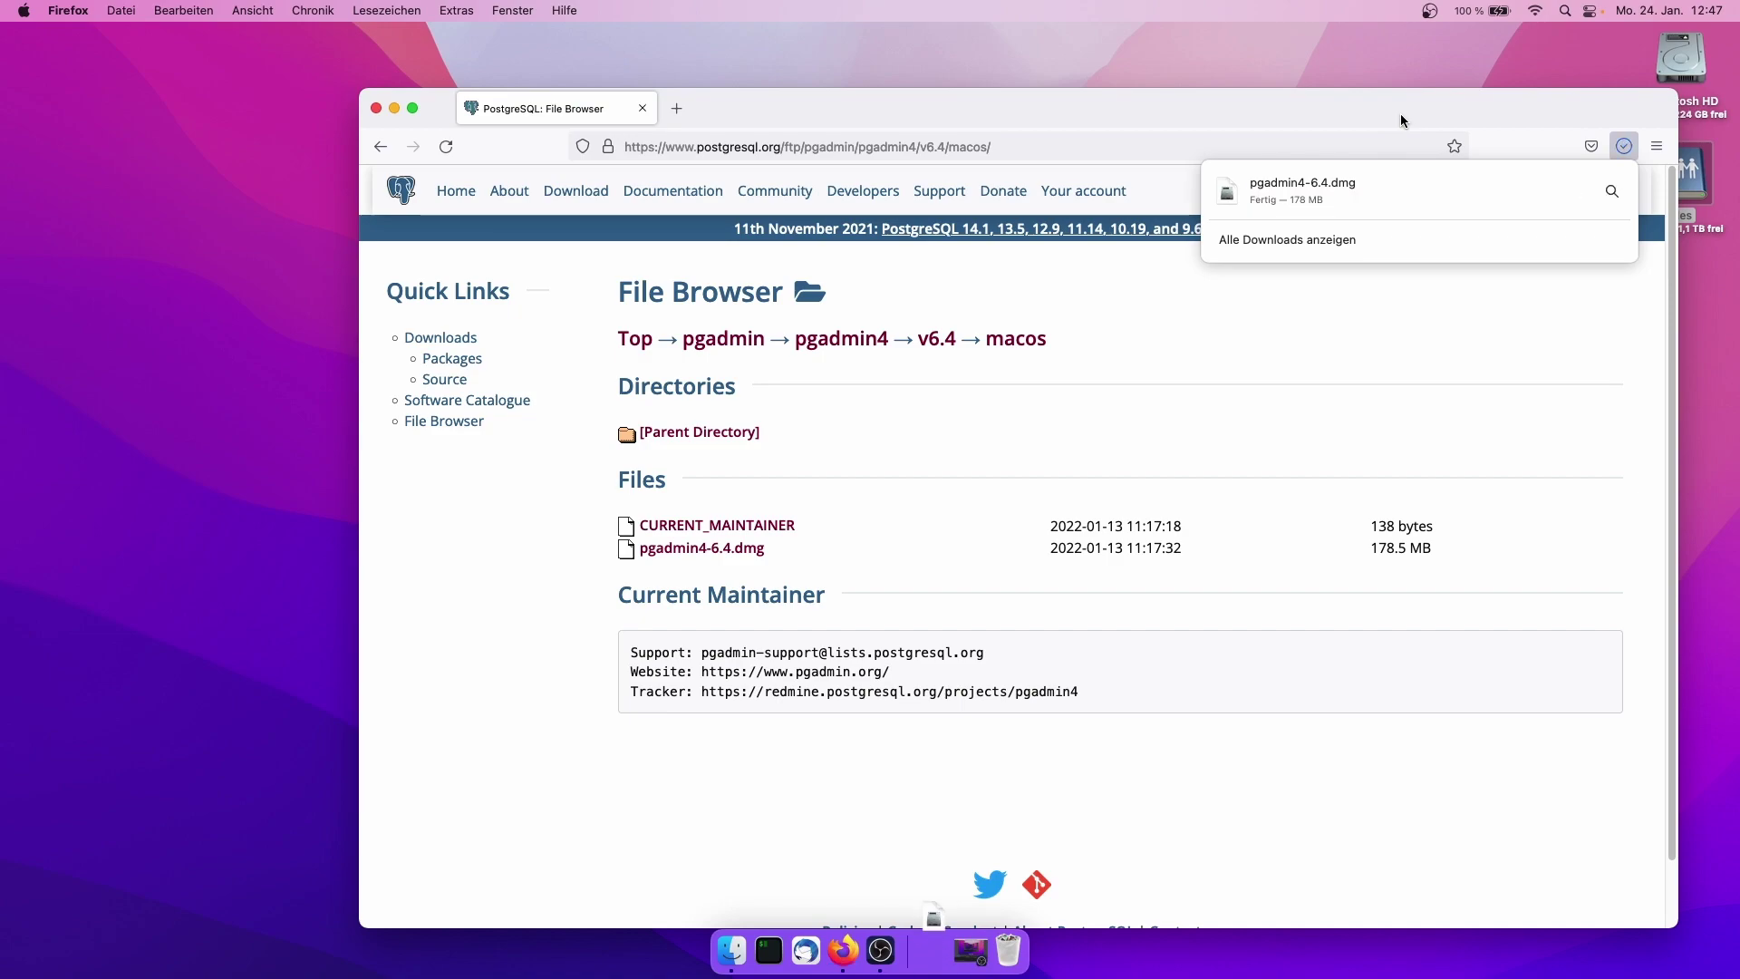
Open the downloaded pgadmin4-6.4.dmg and agree to its licence terms
{"action": "left_click", "coordinate": [1393, 205]}
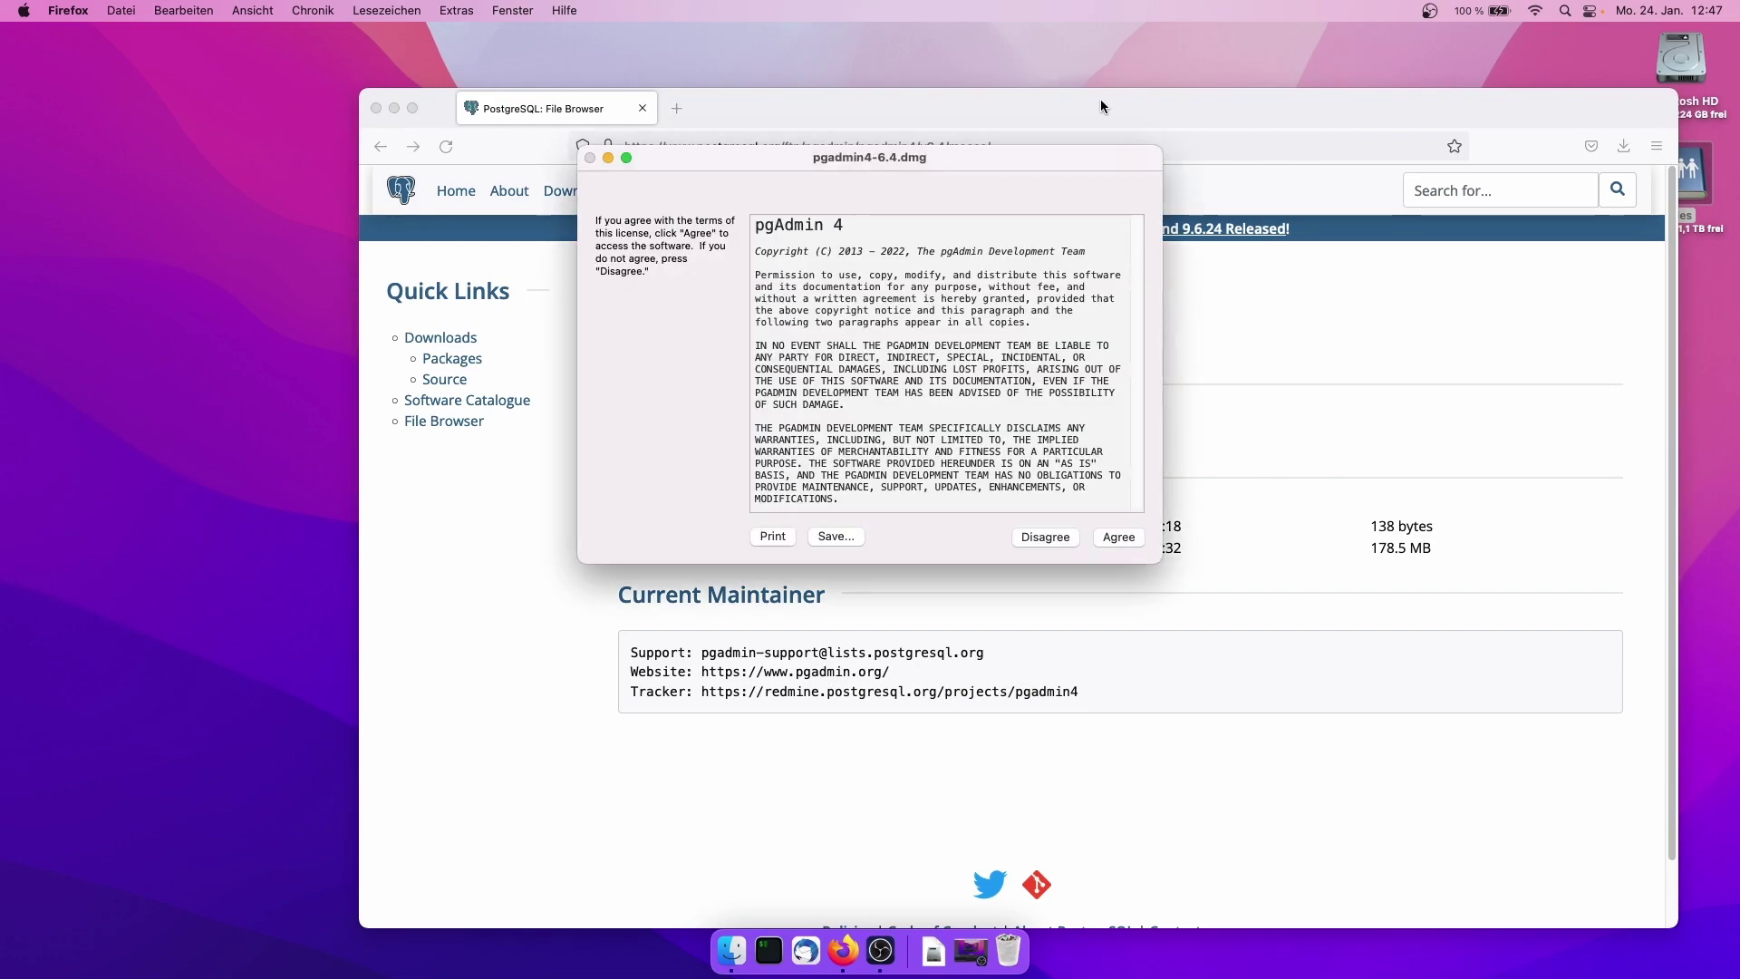
{"action": "left_click", "coordinate": [1125, 542]}
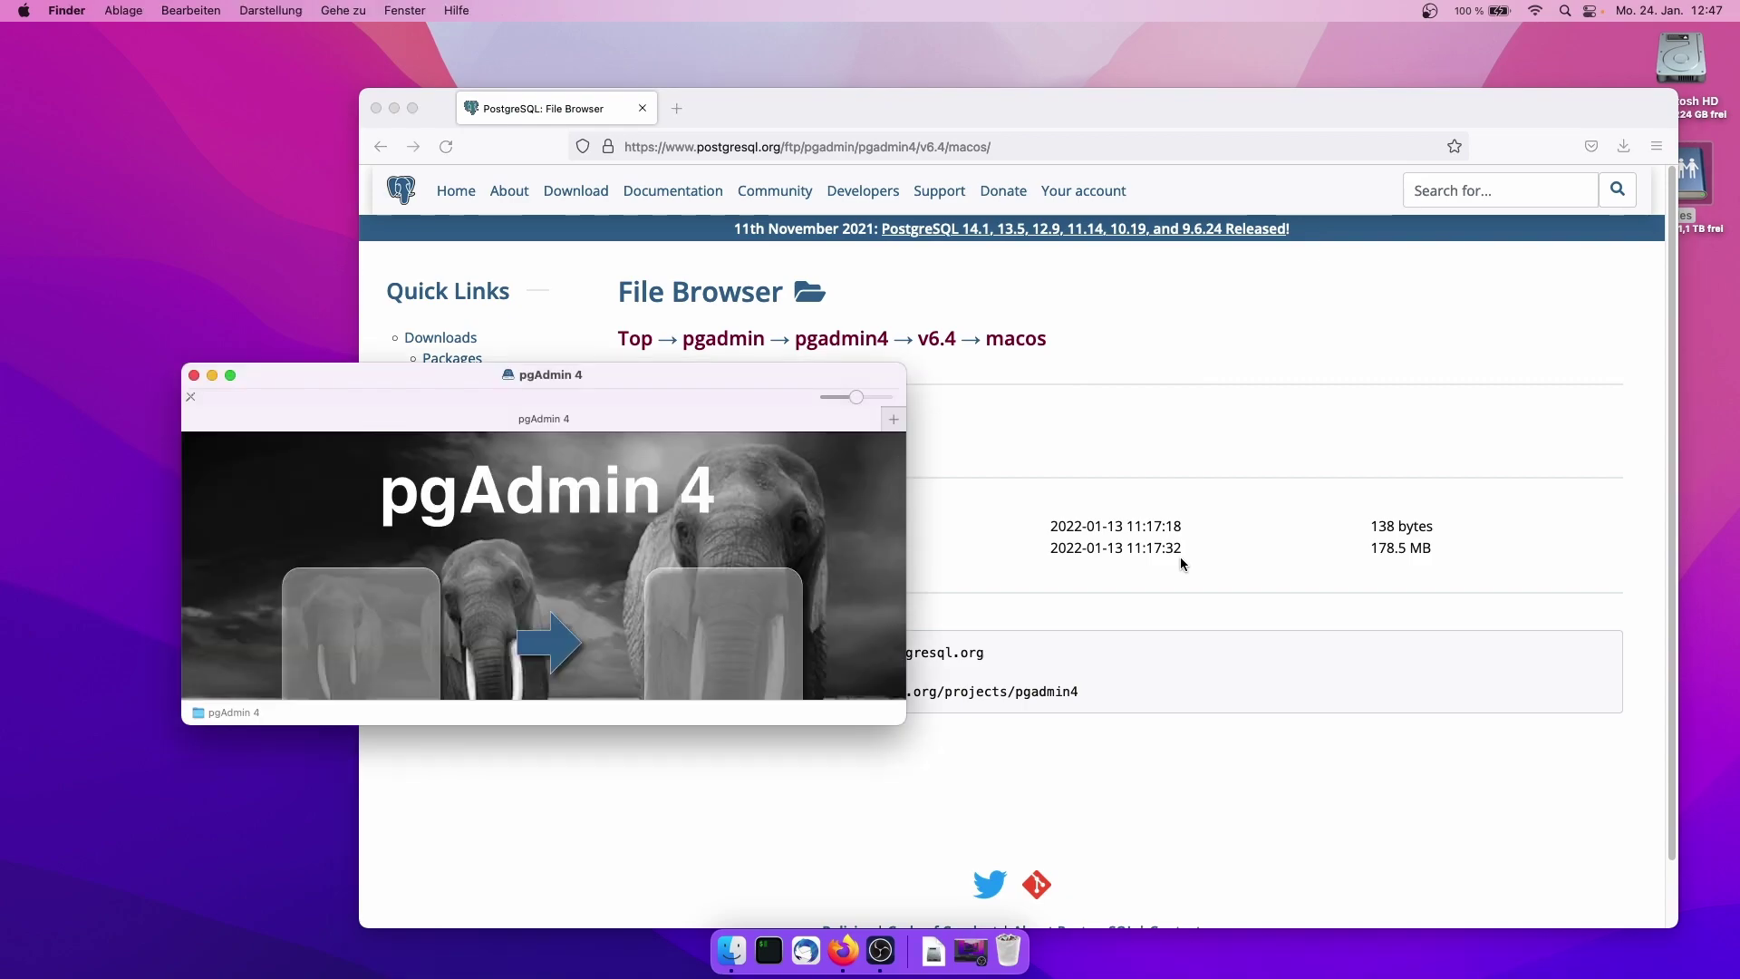
Copy pgAdmin 4 from the disk image into the applications folder, replacing the older version and authorizing with the account password
{"action": "left_click_drag", "start_coordinate": [517, 377], "coordinate": [494, 275]}
{"action": "left_click_drag", "start_coordinate": [349, 530], "coordinate": [693, 504]}
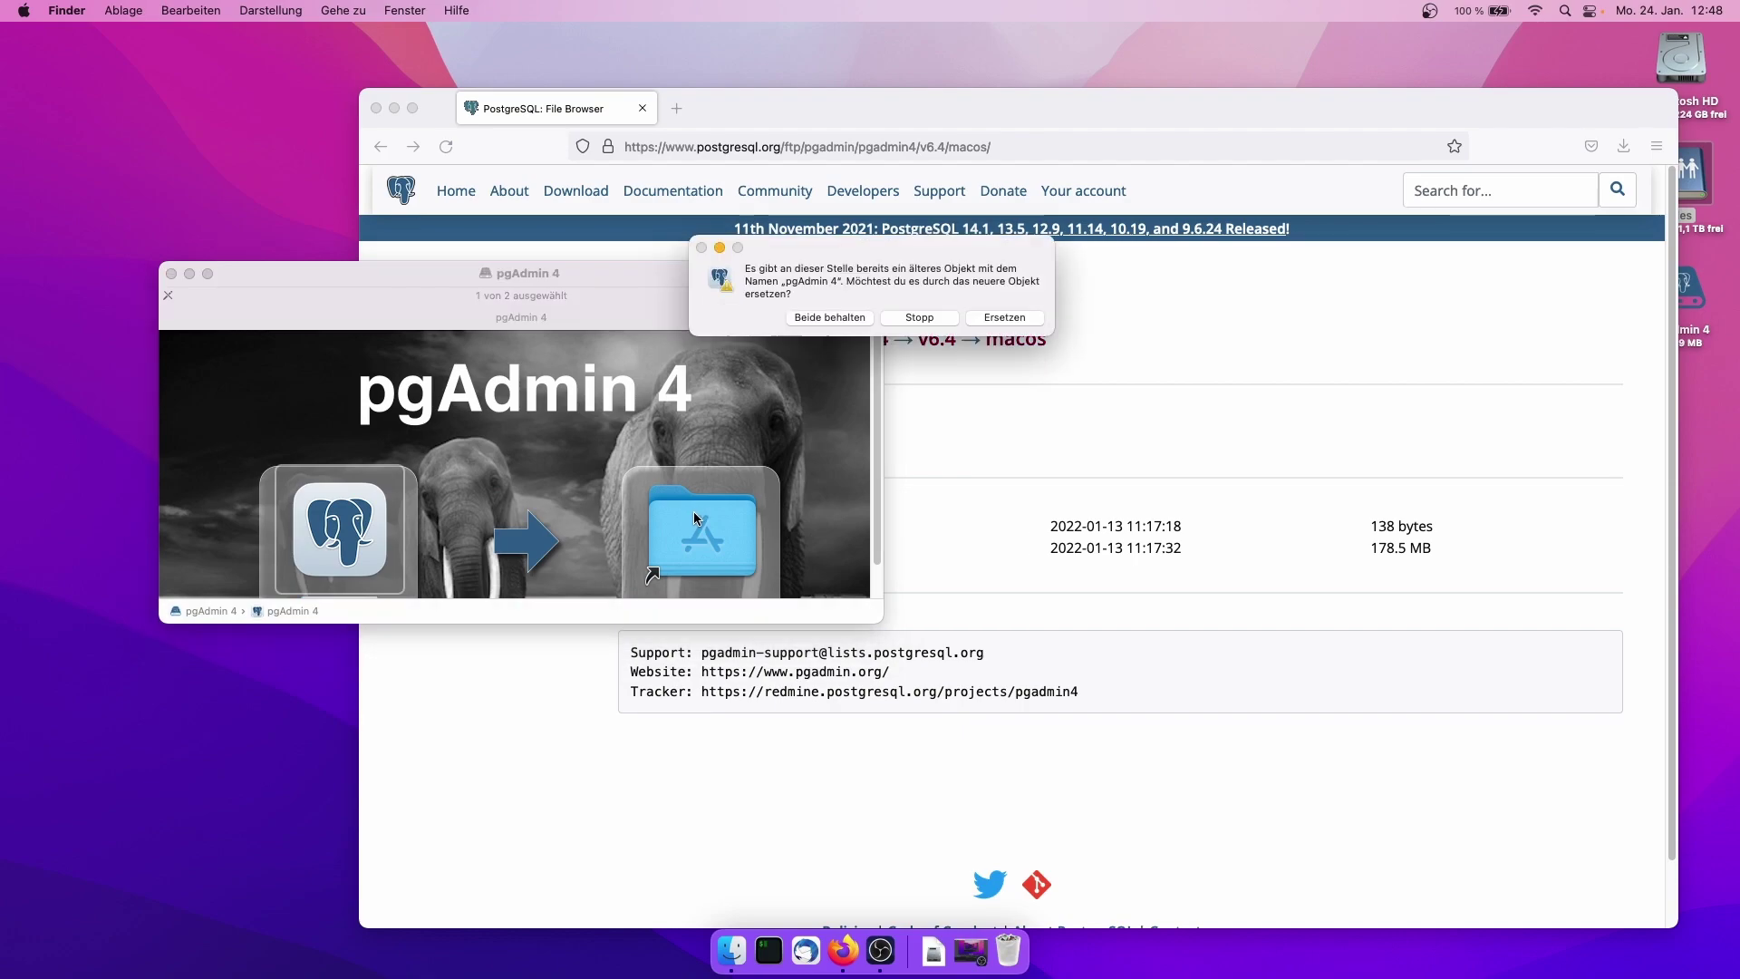
{"action": "left_click_drag", "start_coordinate": [895, 241], "coordinate": [773, 234]}
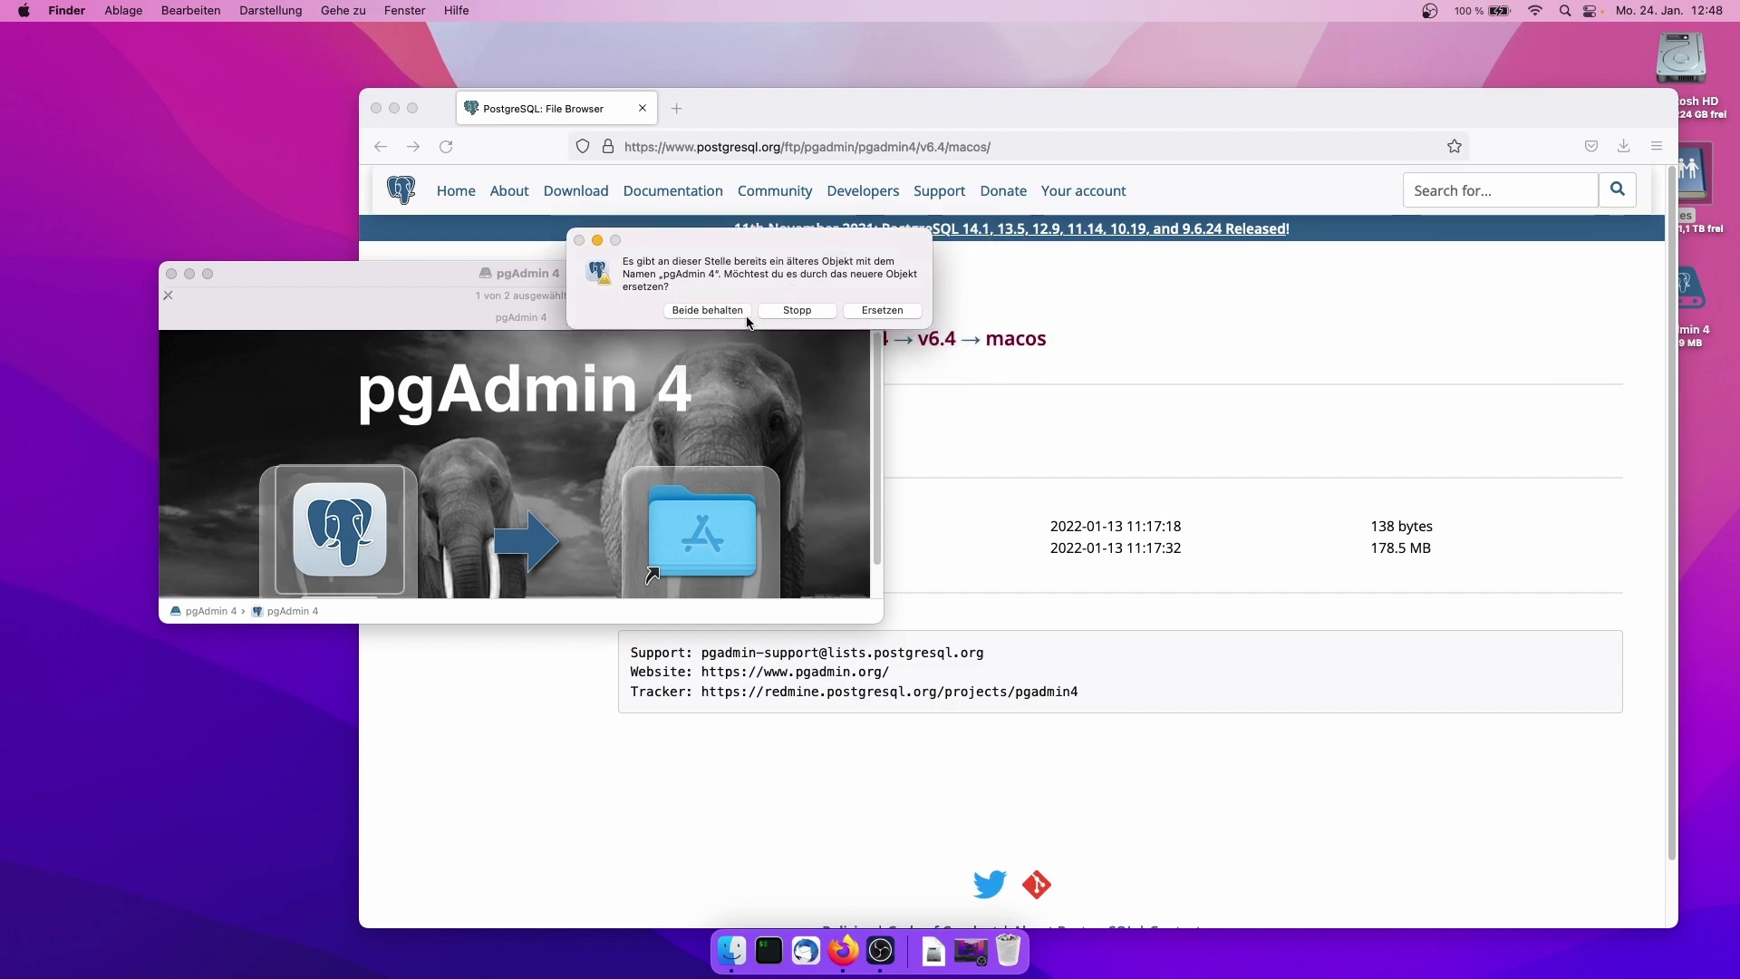
{"action": "left_click", "coordinate": [880, 310]}
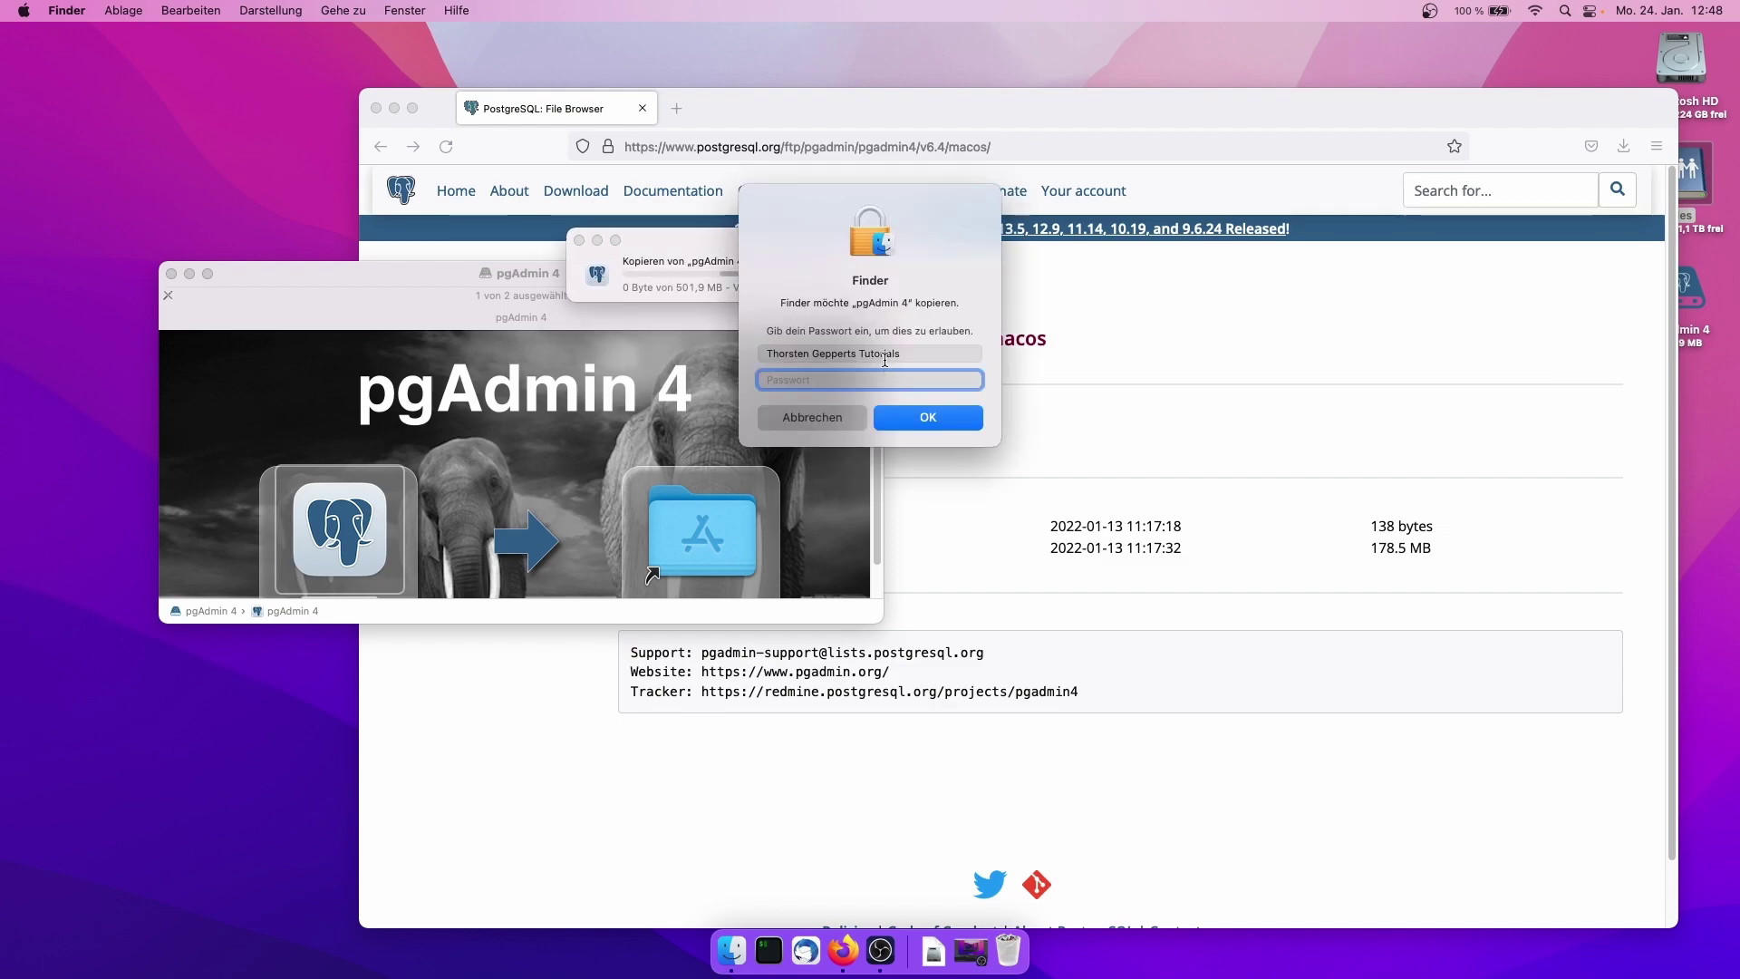
{"action": "type", "text": "••••••••••"}
{"action": "key", "text": "Return"}
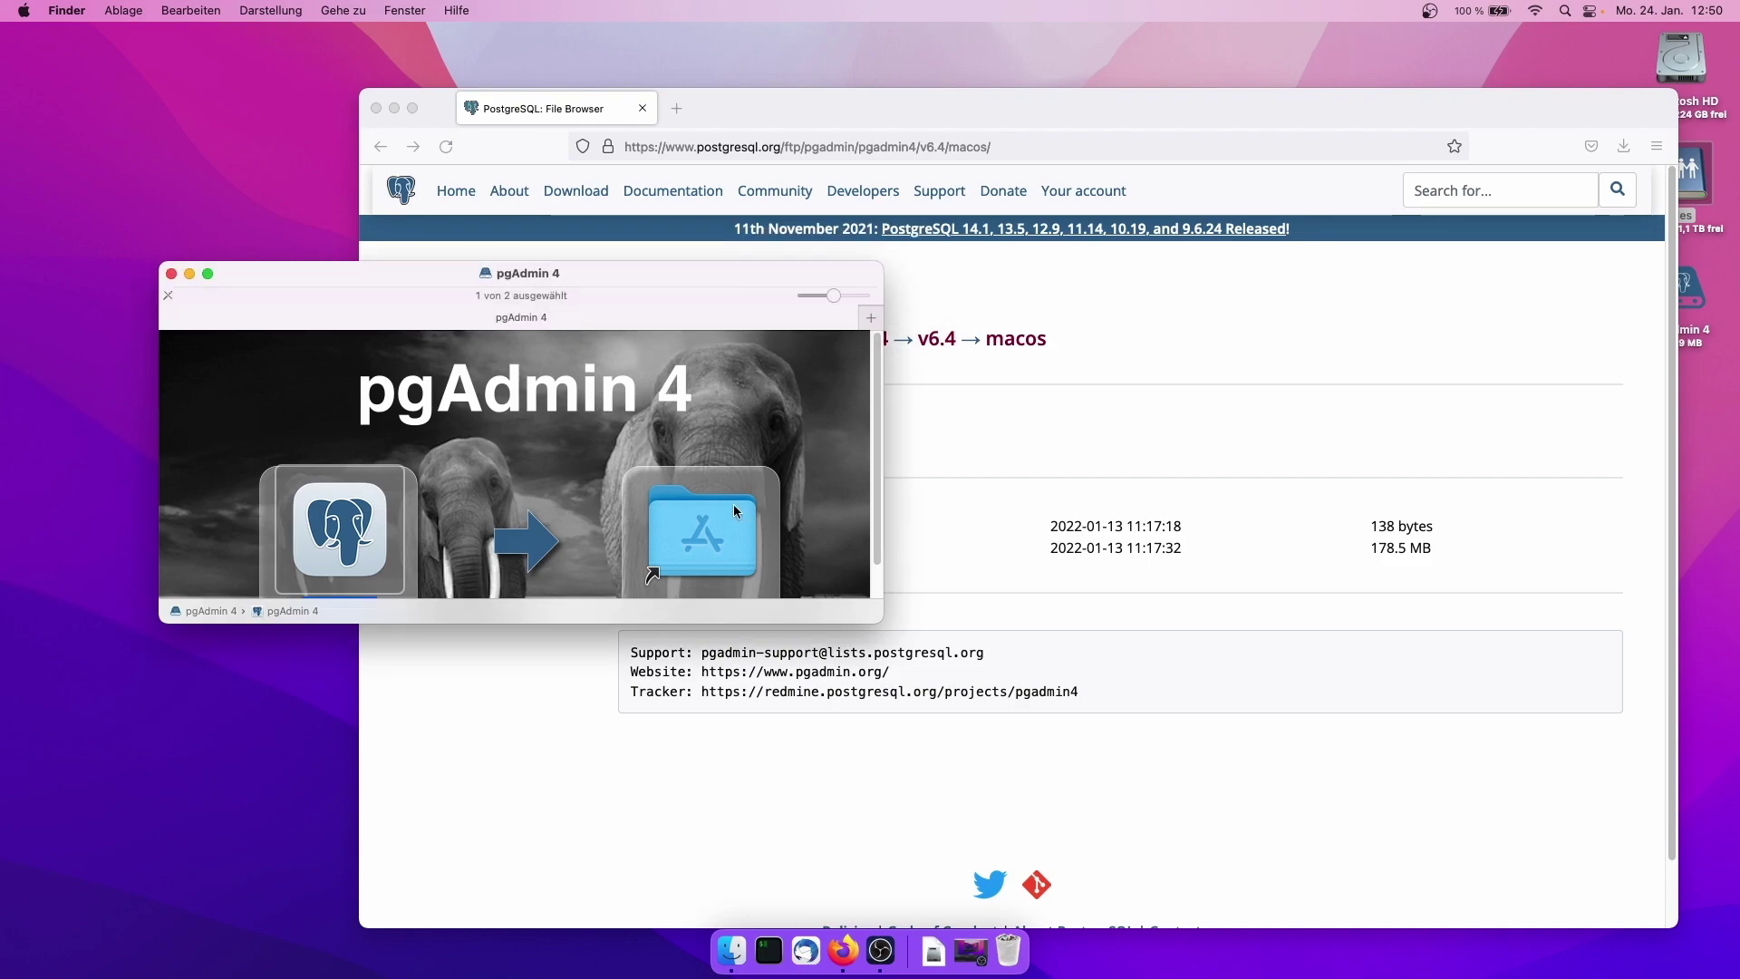
Launch pgAdmin 4 from the Programme folder and allow the app downloaded from the internet to open
{"action": "double_click", "coordinate": [675, 526]}
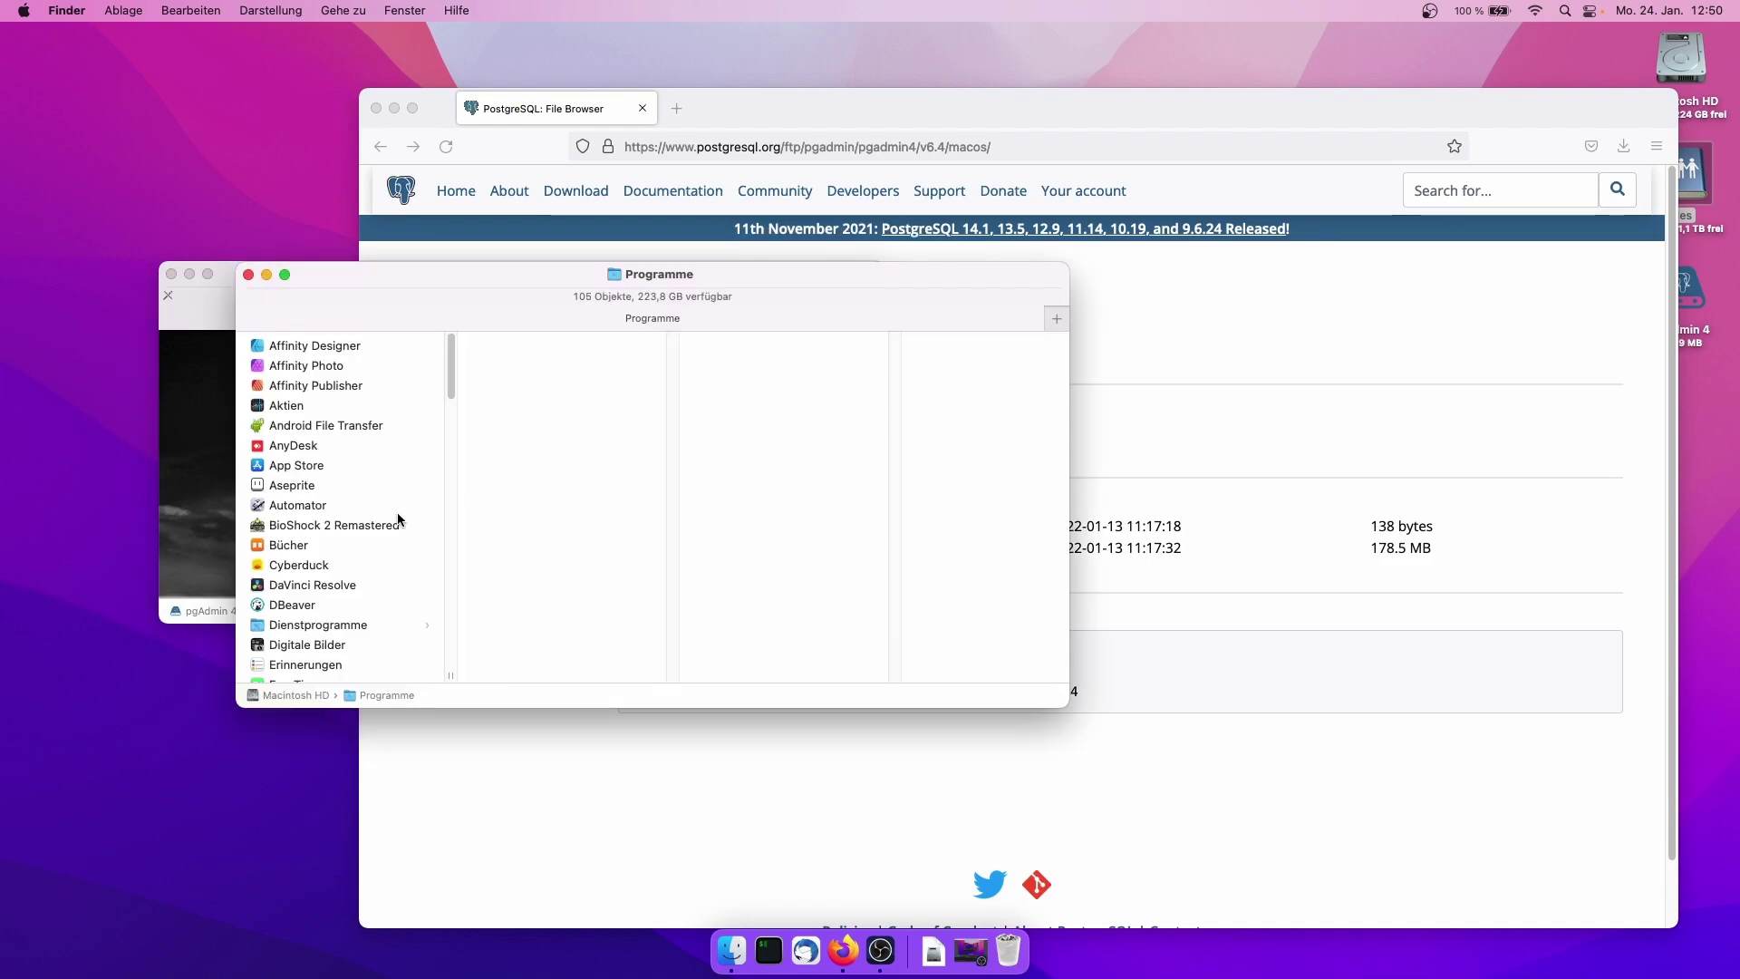
{"action": "type", "text": "pg"}
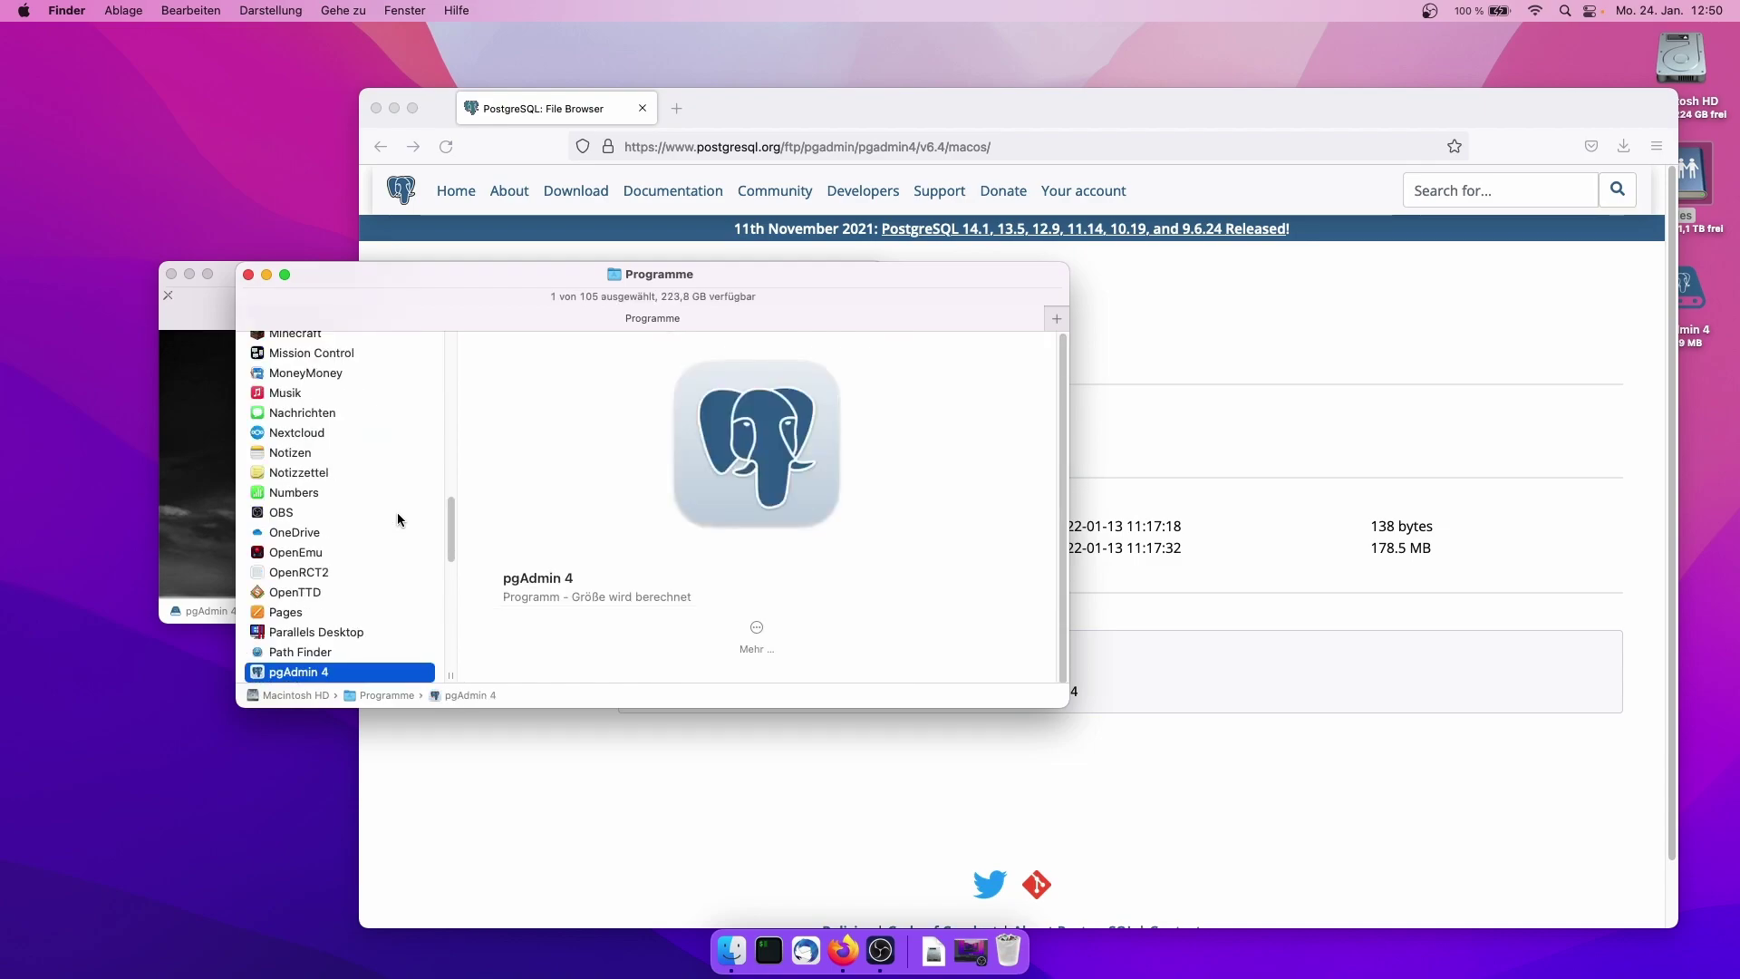
{"action": "scroll", "coordinate": [544, 815], "scroll_direction": "down", "scroll_amount": 2}
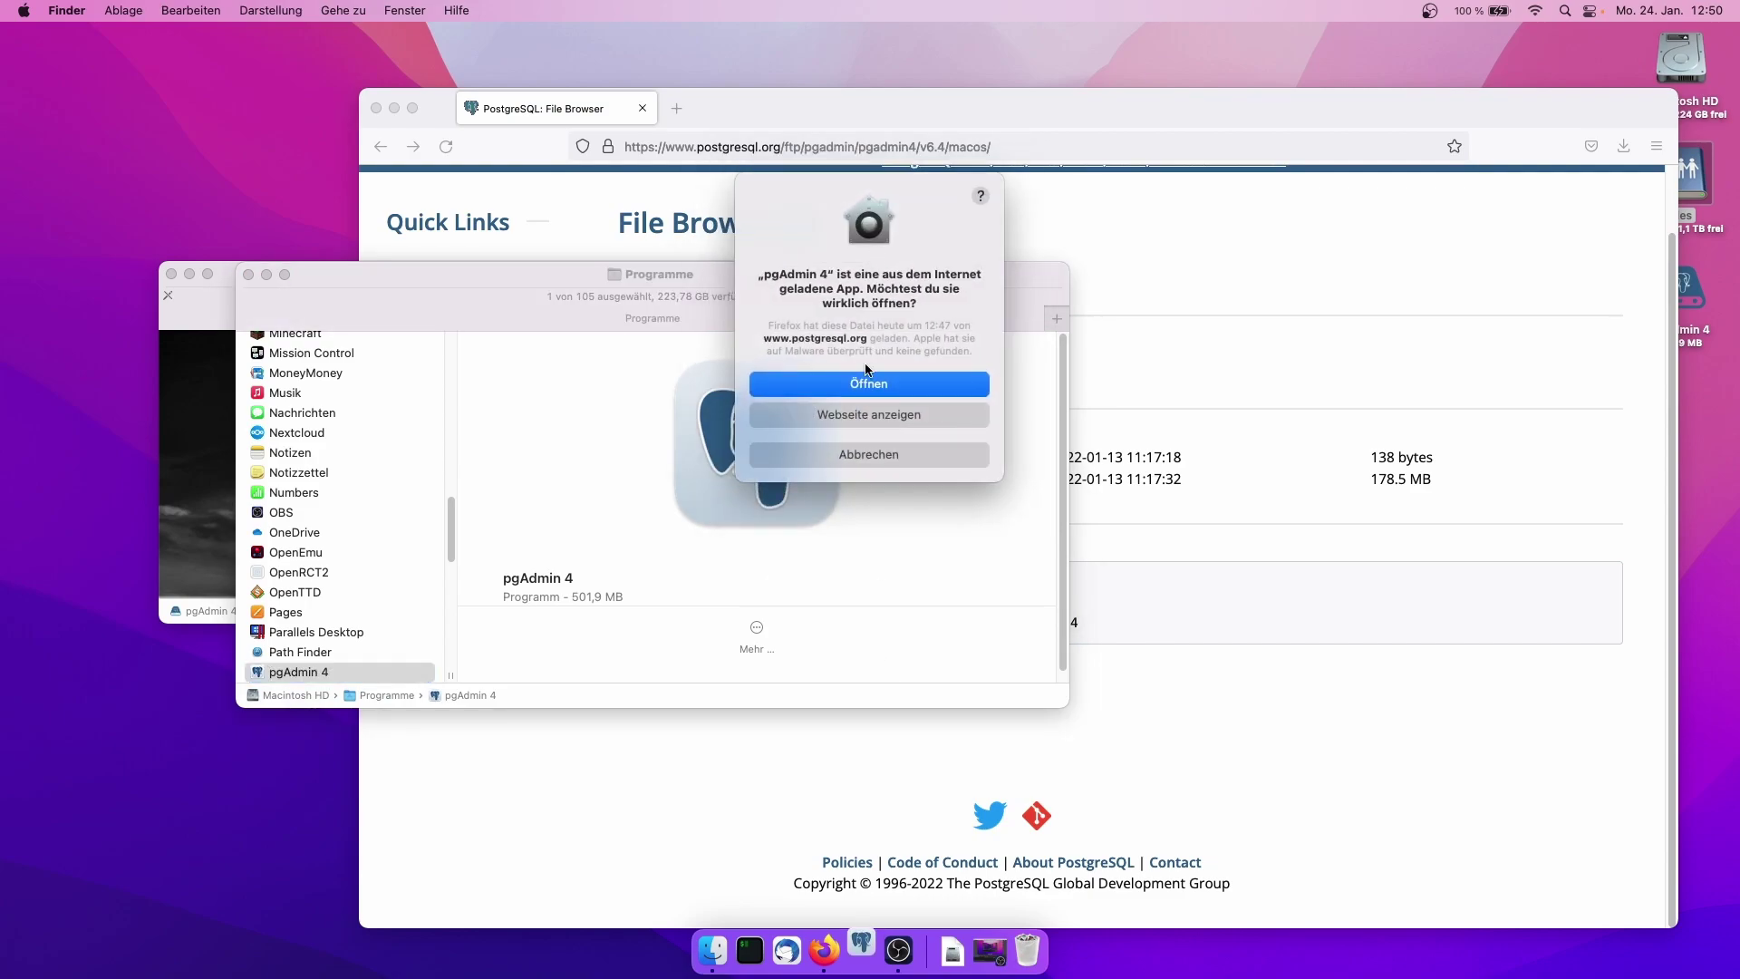
{"action": "left_click", "coordinate": [861, 378]}
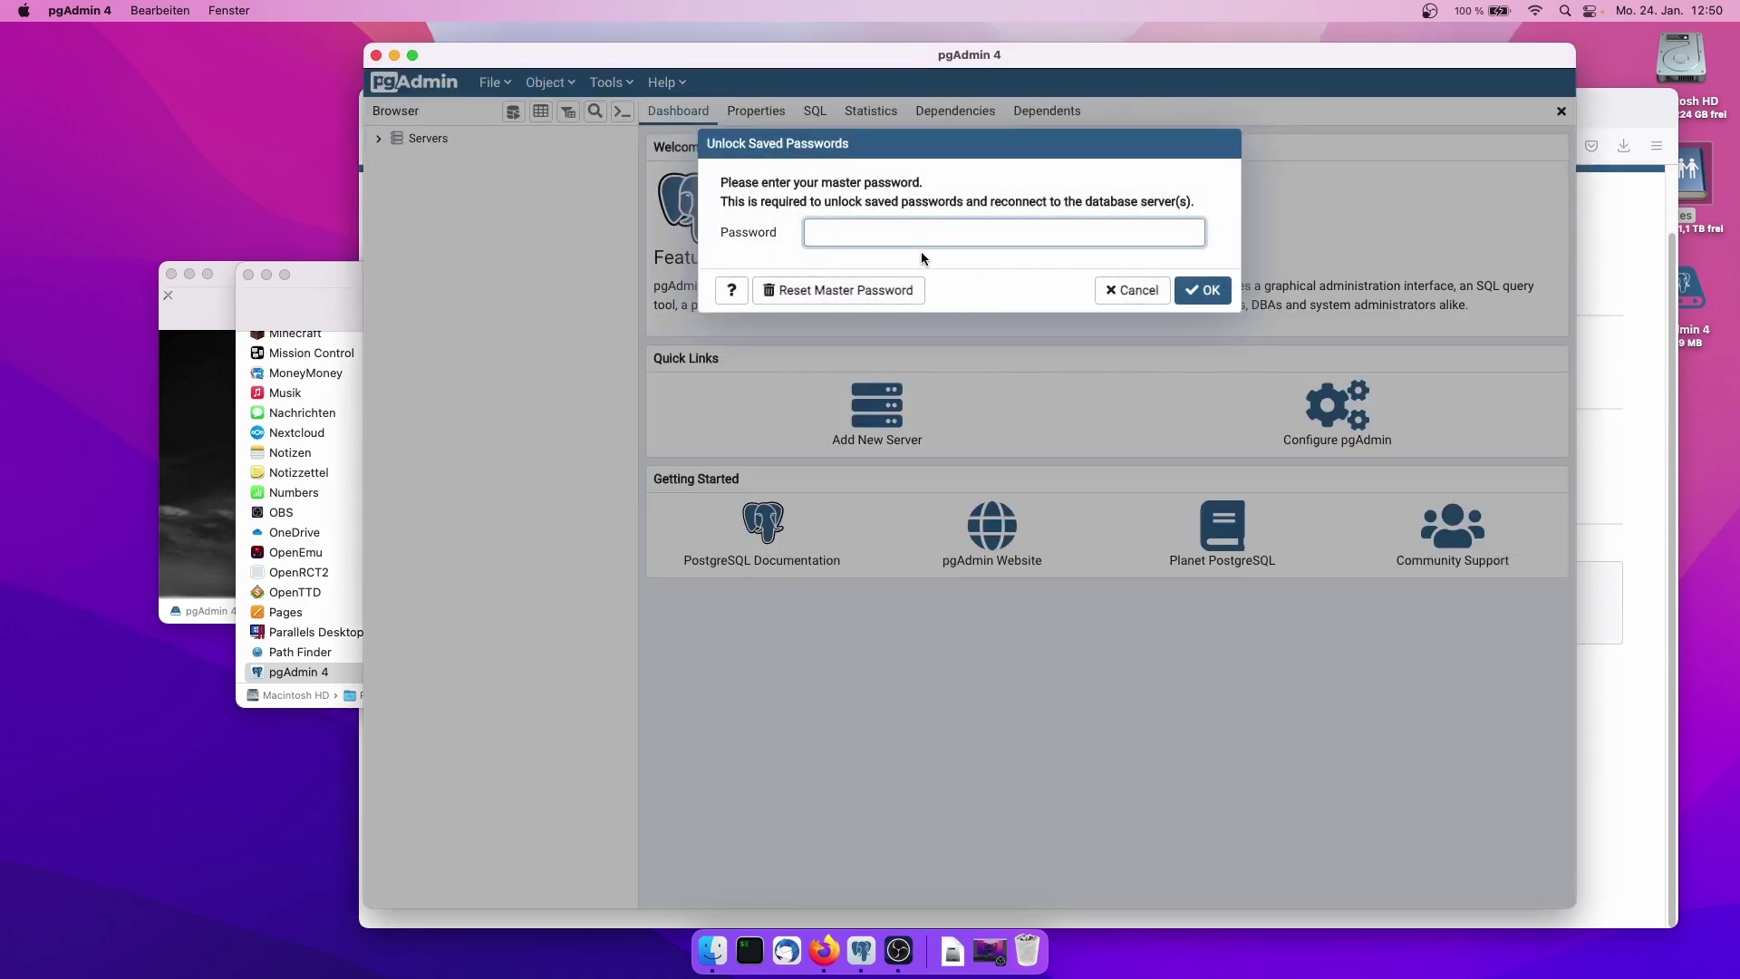
Unlock the saved passwords with the master password and connect to the kookook.jails.gug-it.gg server
{"action": "type", "text": "********"}
{"action": "key", "text": "Return"}
{"action": "left_click", "coordinate": [426, 137]}
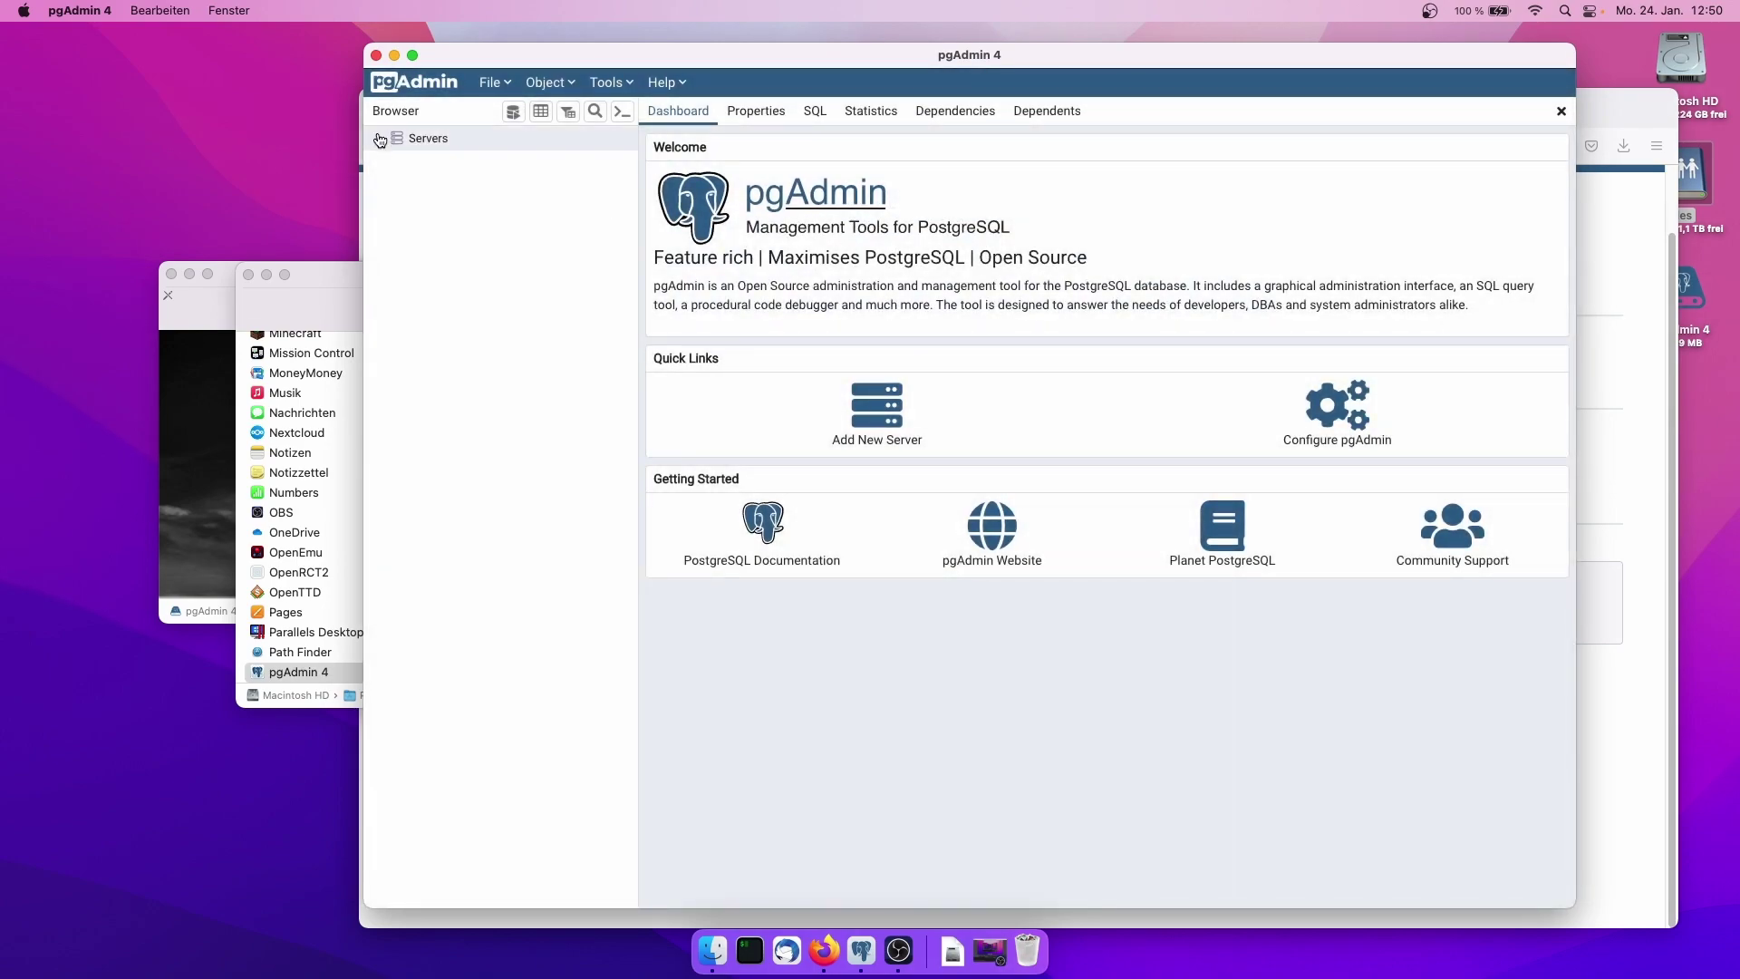
{"action": "left_click", "coordinate": [438, 168]}
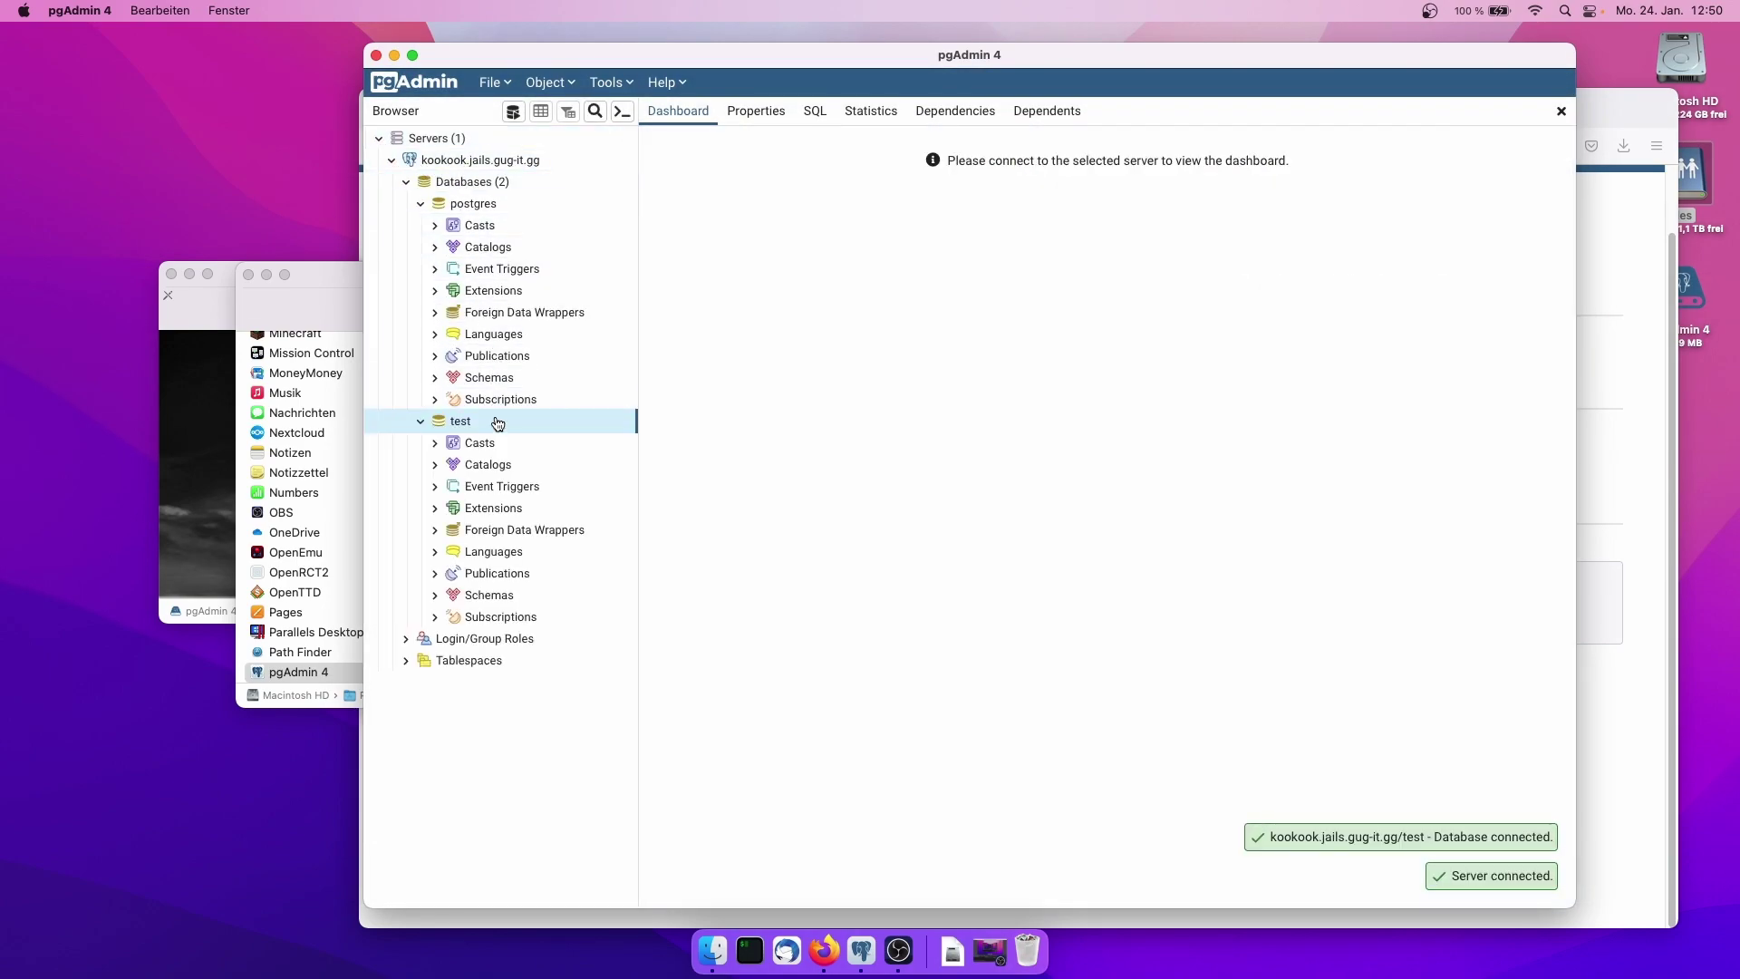
Expand the test database's schemas and the tables of its public schema in the object tree
{"action": "left_click", "coordinate": [438, 596]}
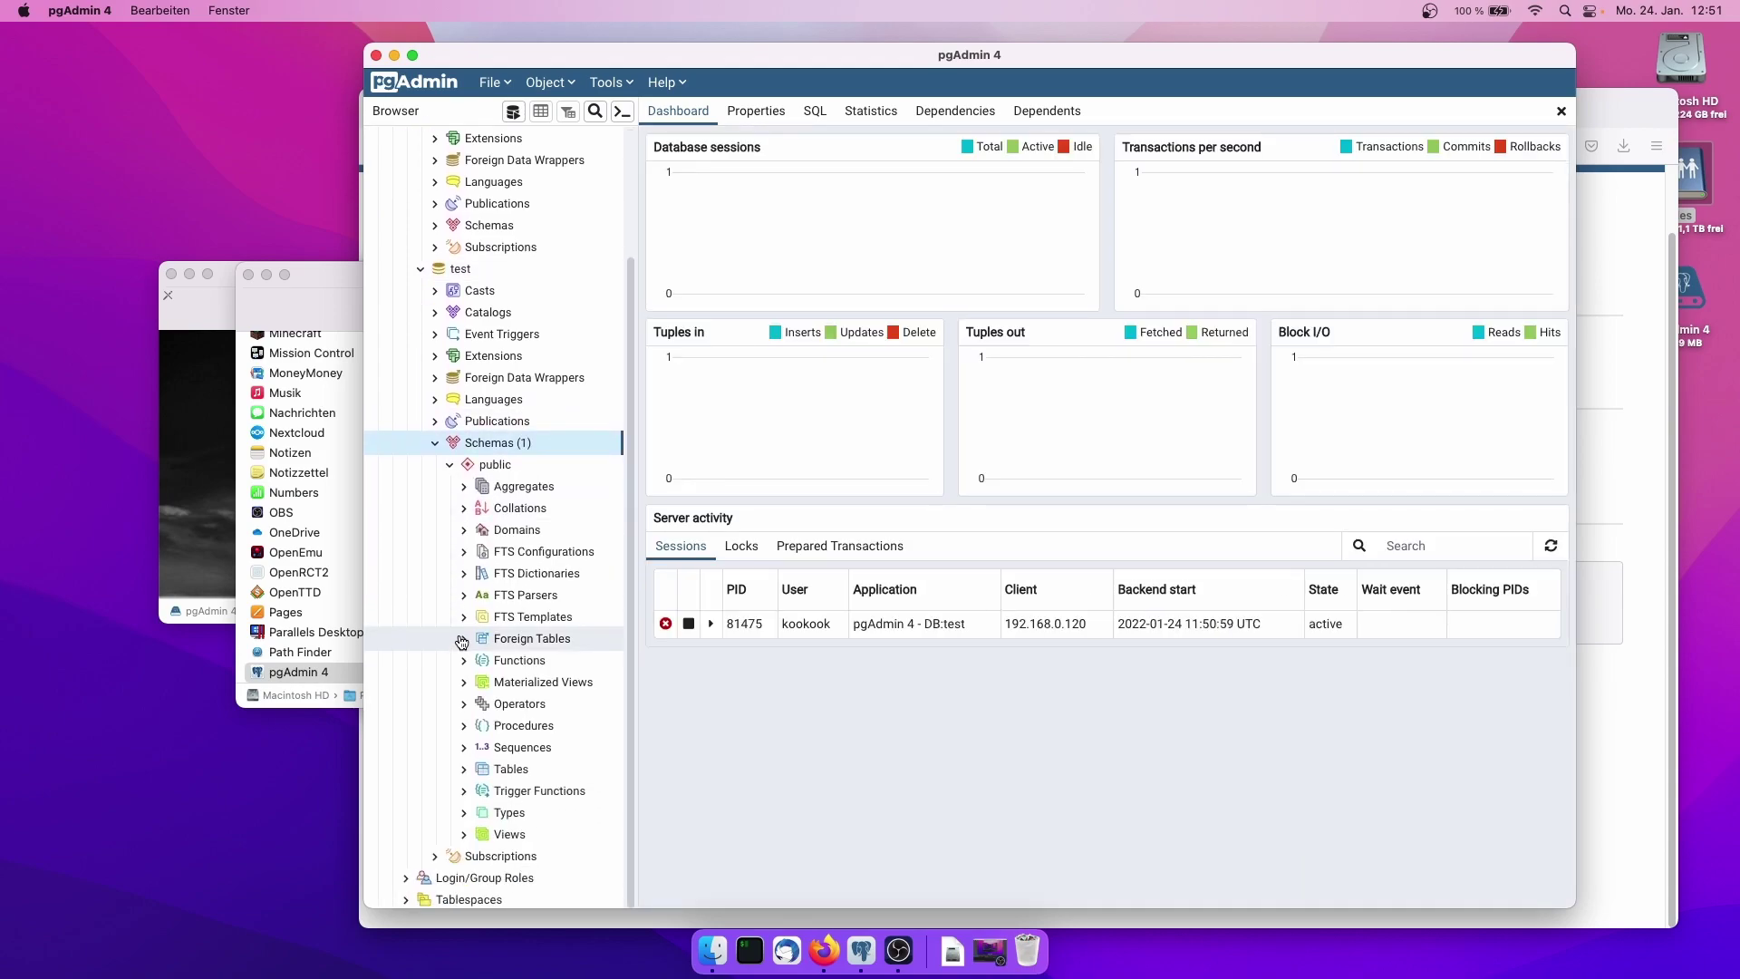
{"action": "left_click", "coordinate": [464, 769]}
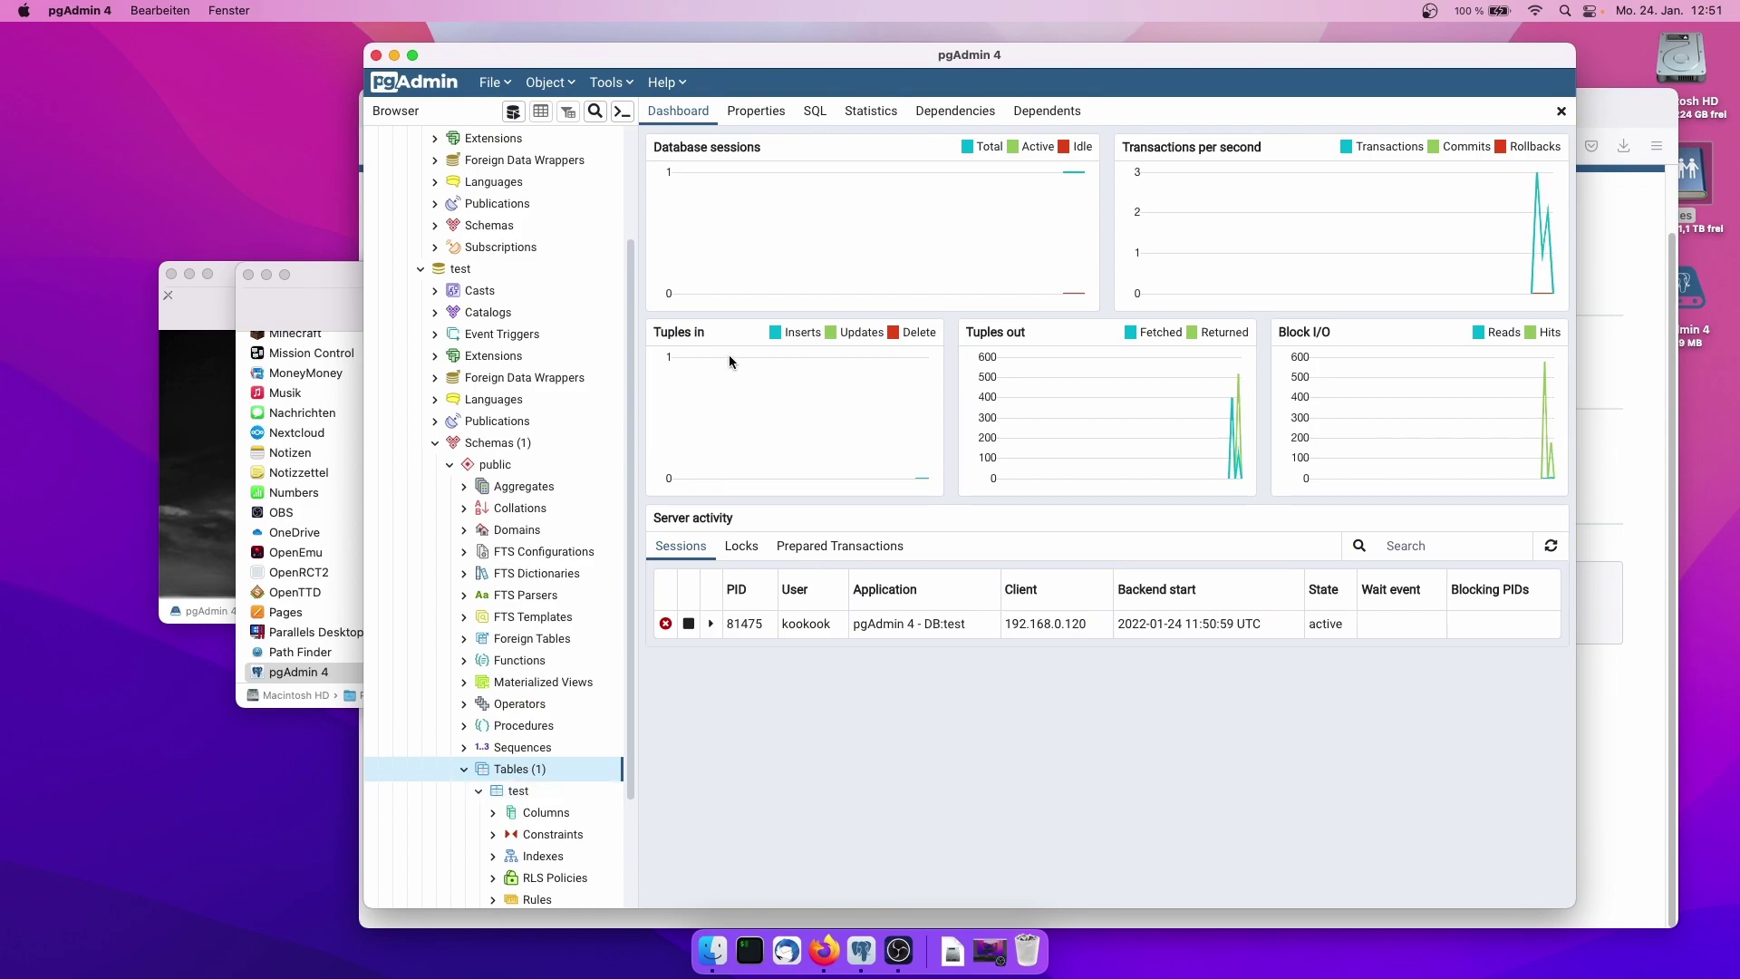
{"action": "left_click_drag", "start_coordinate": [943, 59], "coordinate": [826, 50]}
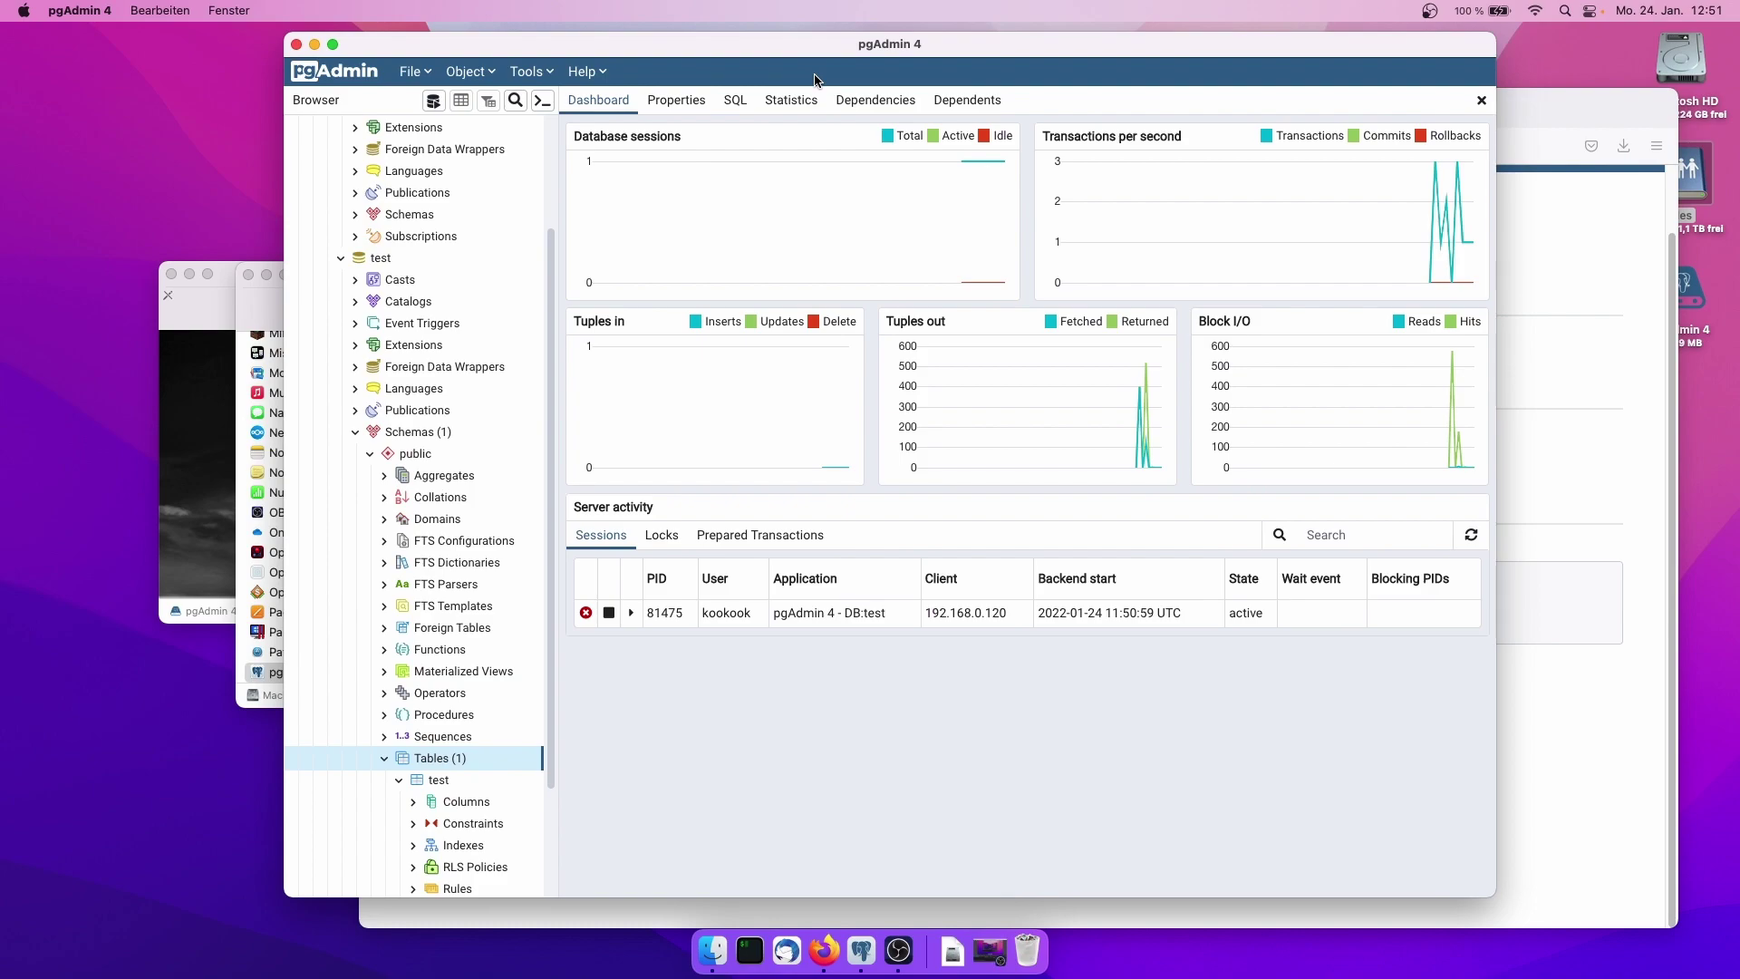
{"action": "left_click", "coordinate": [1027, 610]}
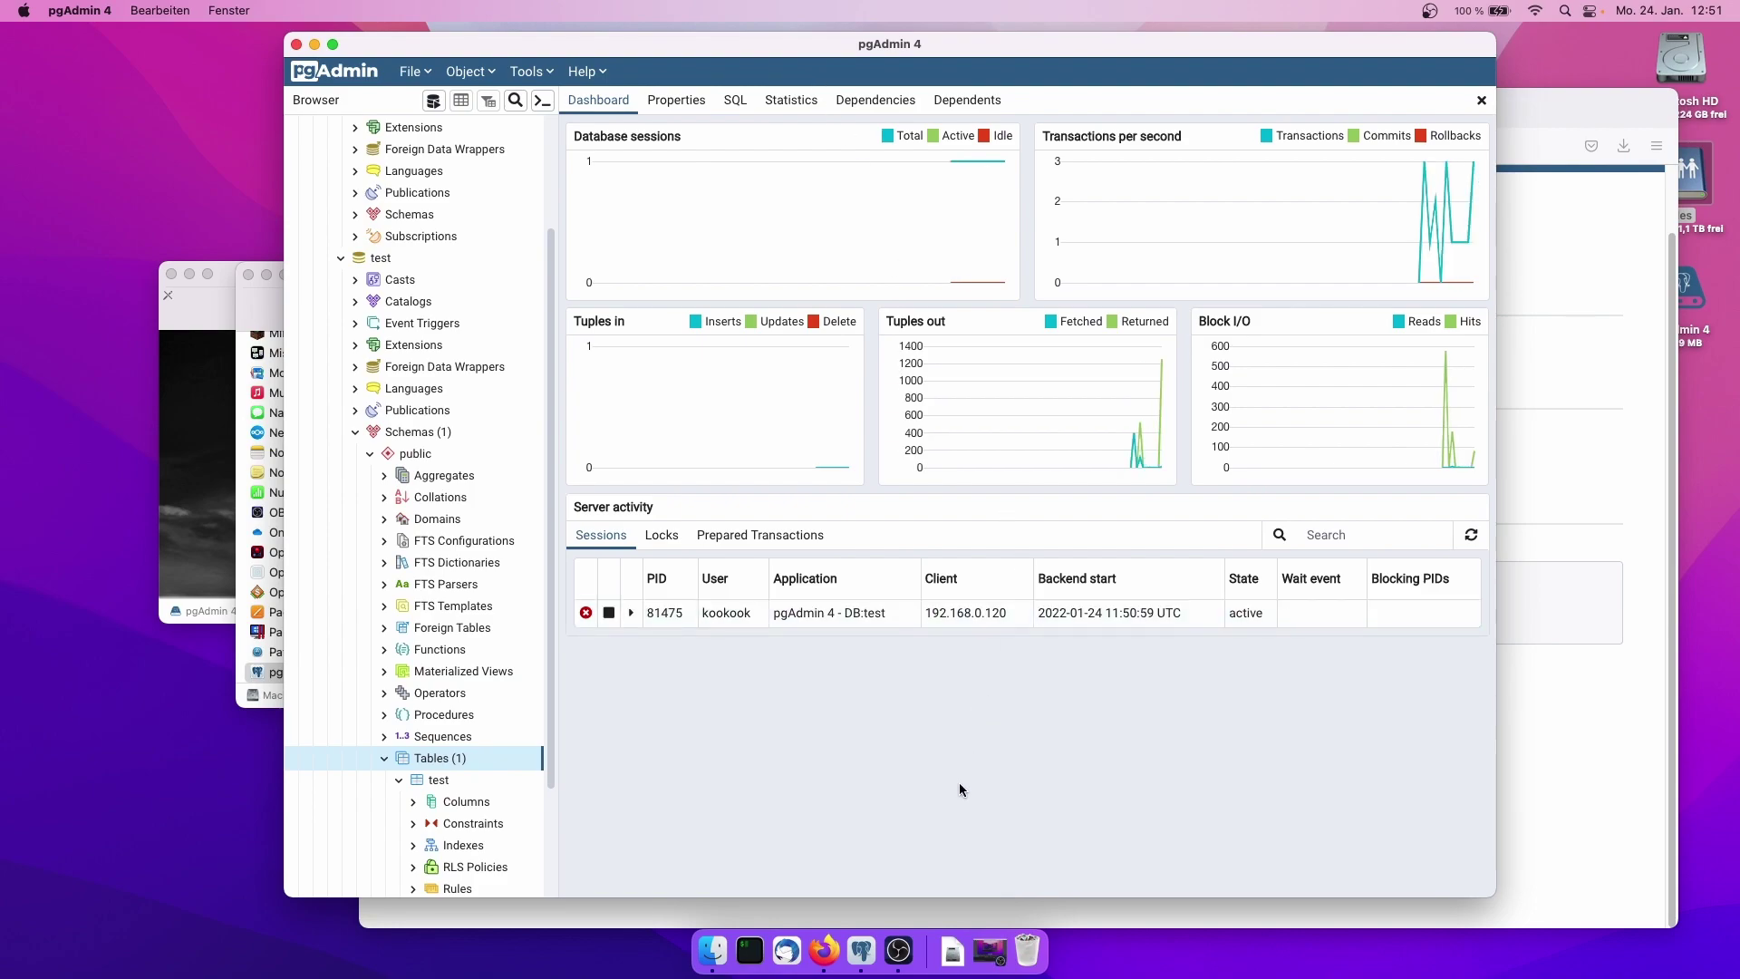